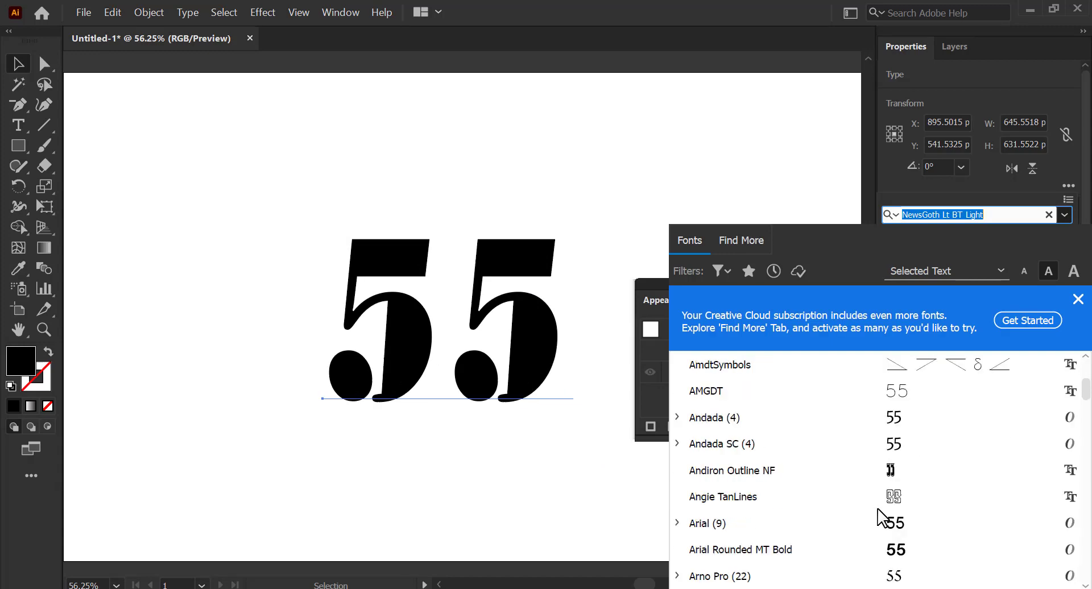
left_click(881, 503)
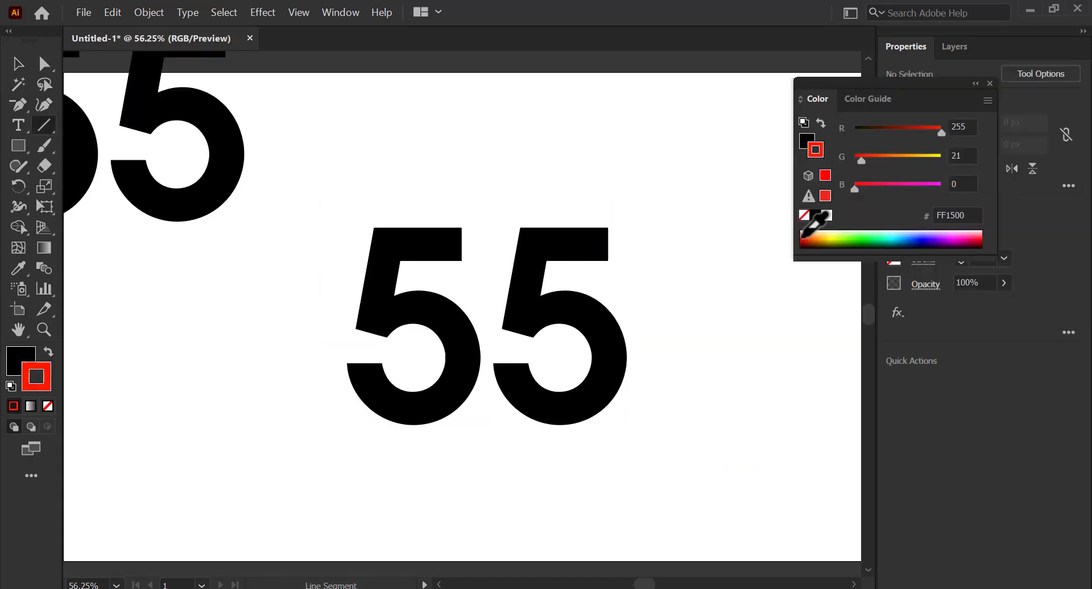
- Draw a diagonal line about 603 by 395 px across the first 5 with no fill and a 10 pt red stroke
left_click(813, 149)
left_click(805, 215)
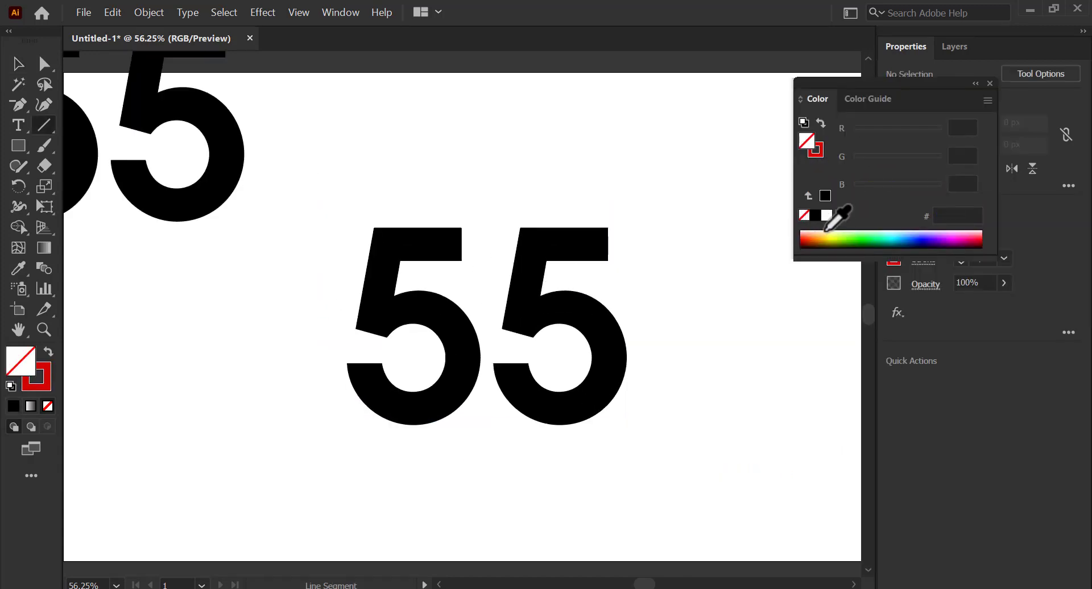
left_click_drag(272, 336, 546, 155)
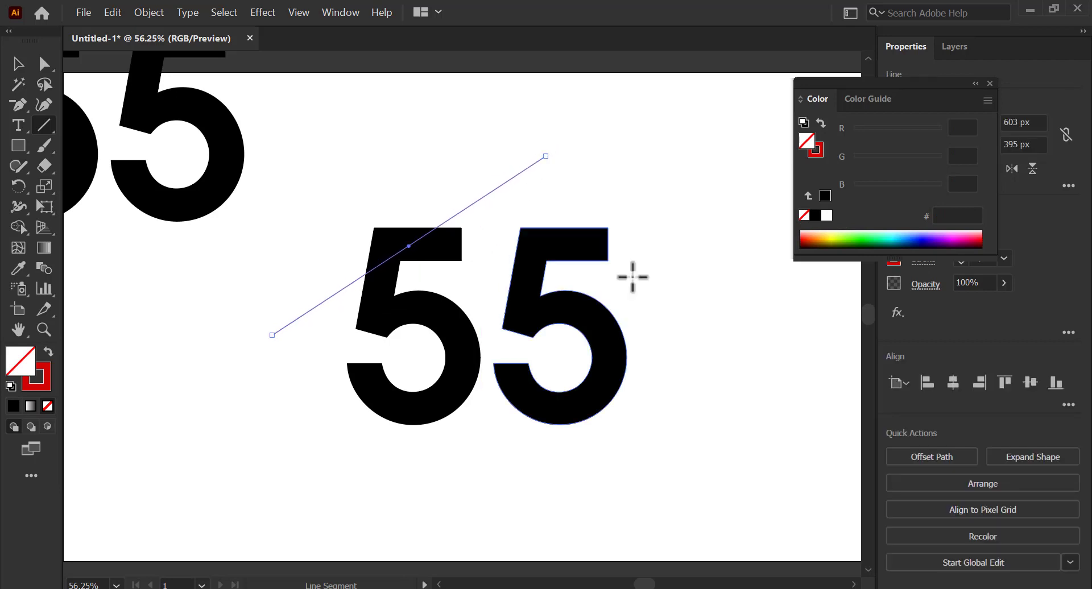
left_click_drag(960, 90, 843, 61)
left_click(1005, 257)
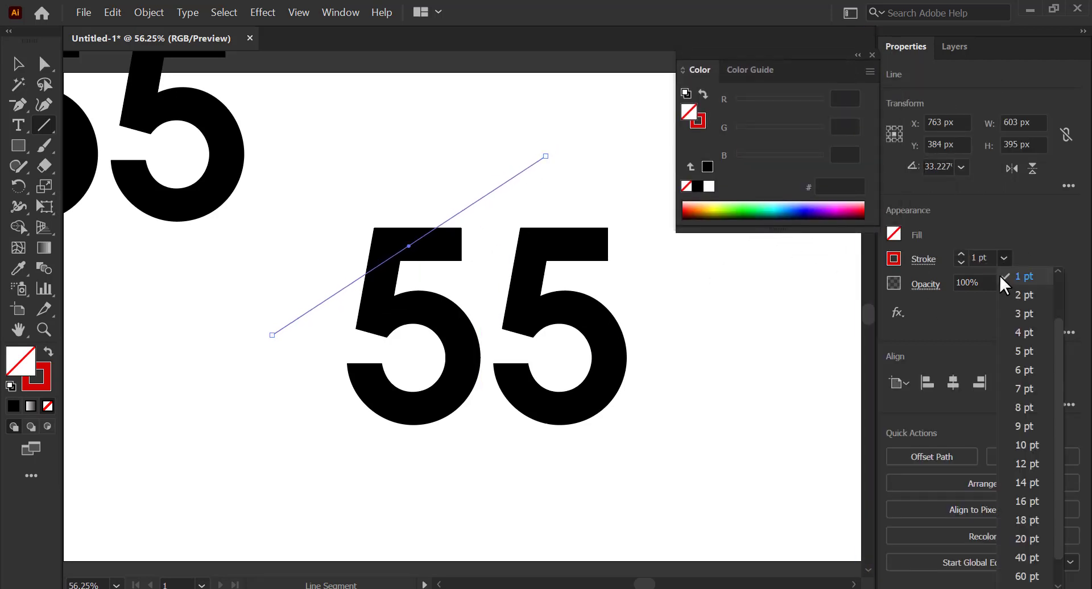
left_click(1026, 439)
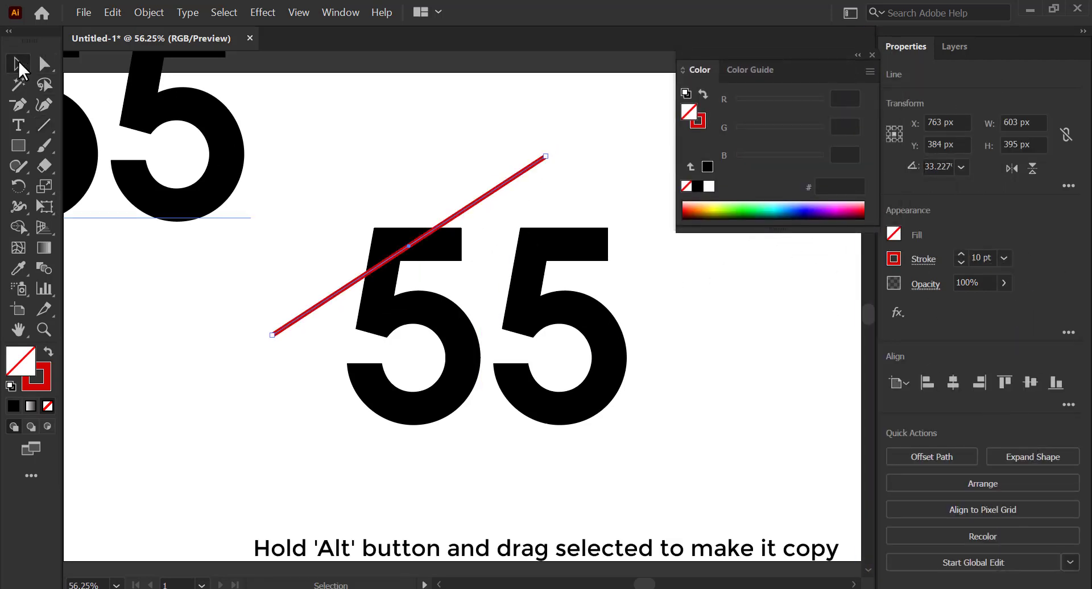
- Duplicate the red line a short distance below itself and repeat the copy until parallel stripes cover the second 5
left_click_drag(463, 214, 457, 251)
key("ctrl+d")
key("ctrl+d")
key("ctrl+d")
key("ctrl+d")
key("ctrl+d")
key("ctrl+d")
key("ctrl+d")
key("ctrl+d")
key("ctrl+d")
key("ctrl+d")
key("ctrl+d")
key("ctrl+d")
key("ctrl+d")
key("ctrl+d")
key("ctrl+d")
key("ctrl+d")
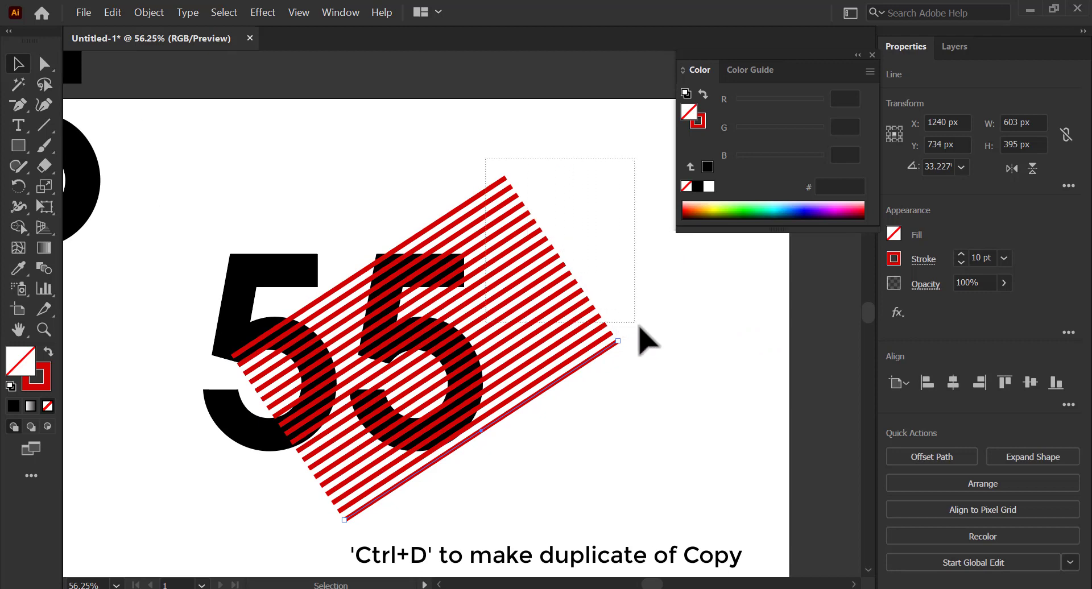
- Select all the red stripes and group them
left_click_drag(639, 326, 660, 341)
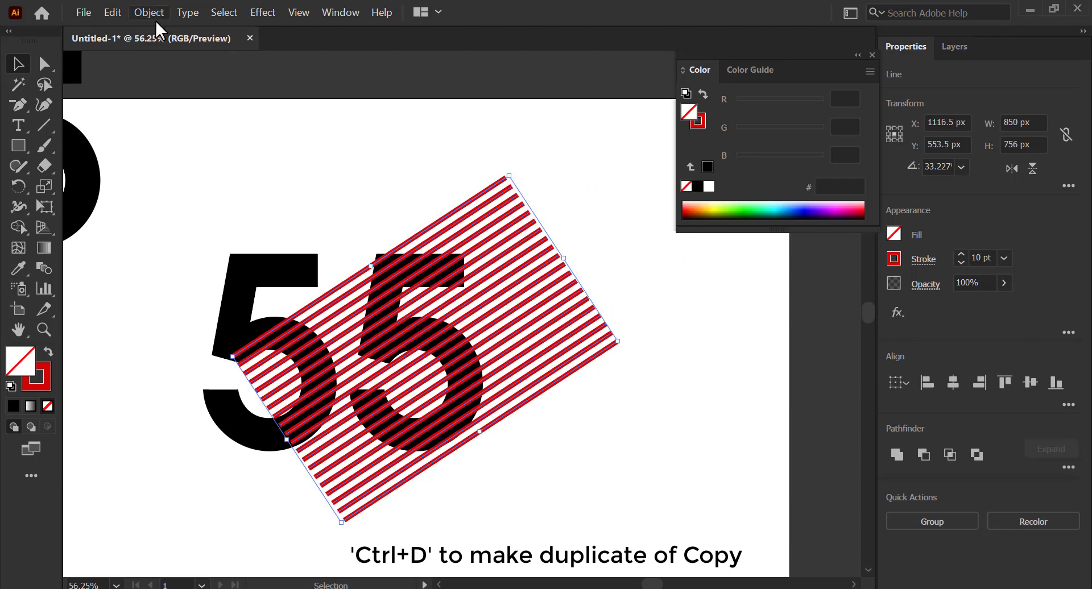
left_click(149, 13)
left_click(179, 72)
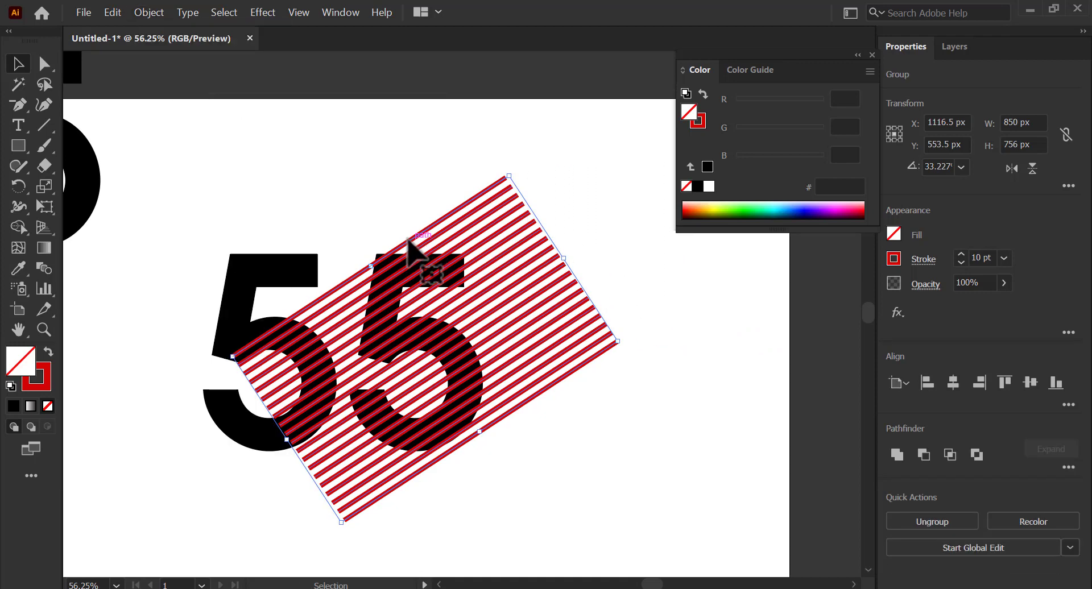
- Bring the second 5 to the front and use it as a clipping mask for the grouped stripes
left_click(382, 259)
left_click(149, 12)
mouse_move(250, 42)
left_click(319, 42)
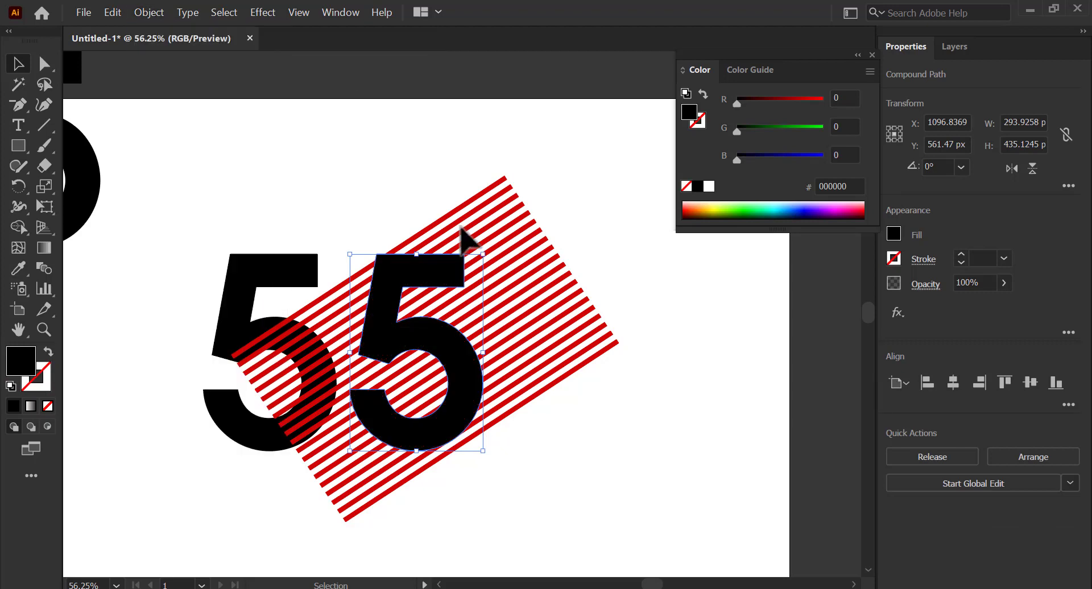
left_click(462, 231, "shift")
right_click(433, 288)
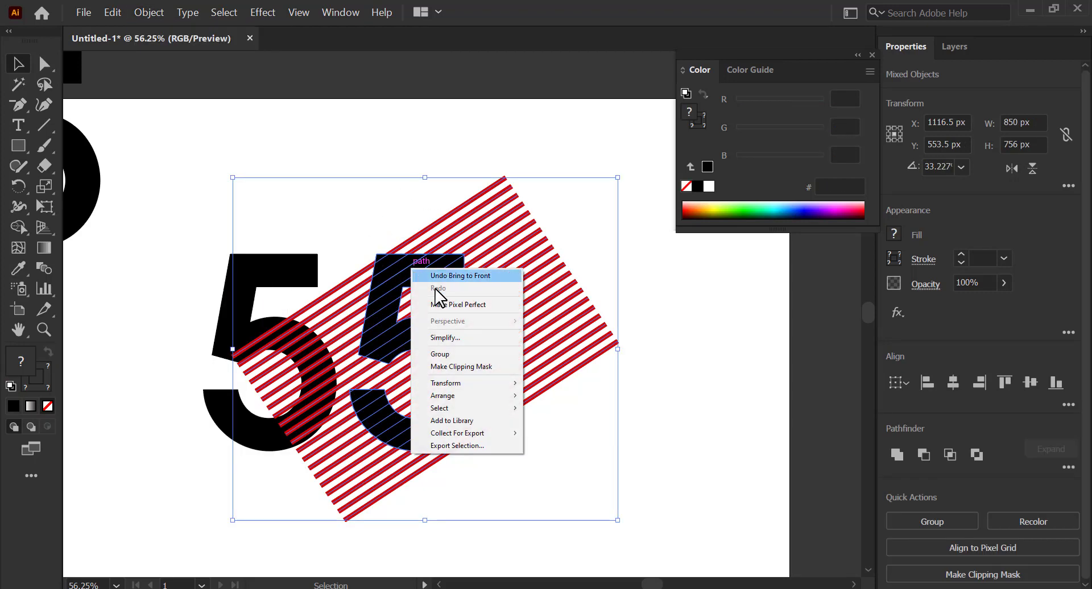
left_click(467, 367)
left_click(495, 389)
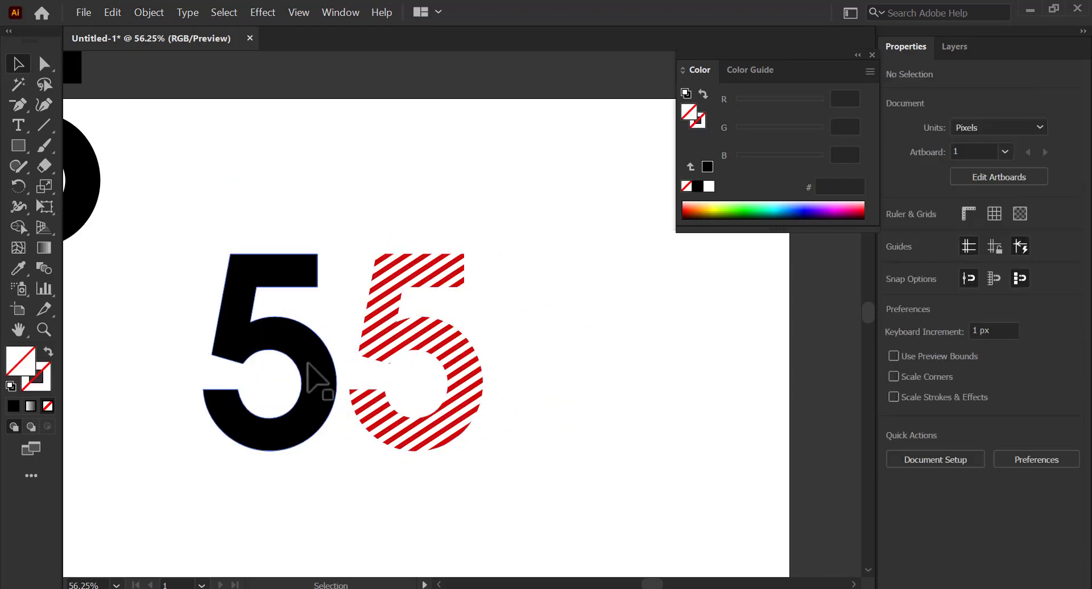
- Give the first 5 a 10 pt red stroke and remove its fill
left_click(312, 367)
left_click(1004, 259)
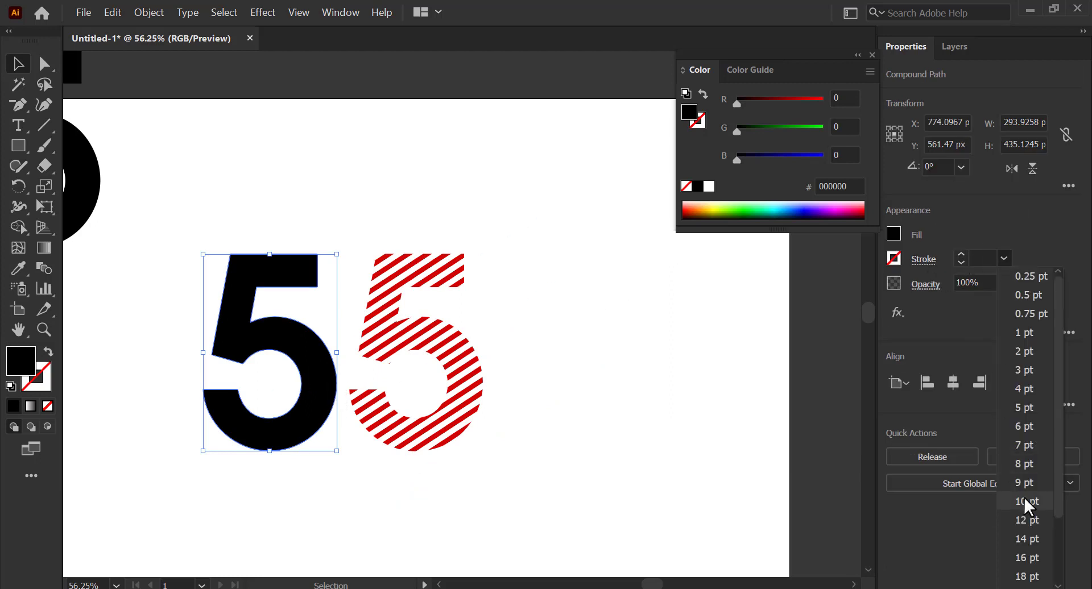
left_click(1007, 497)
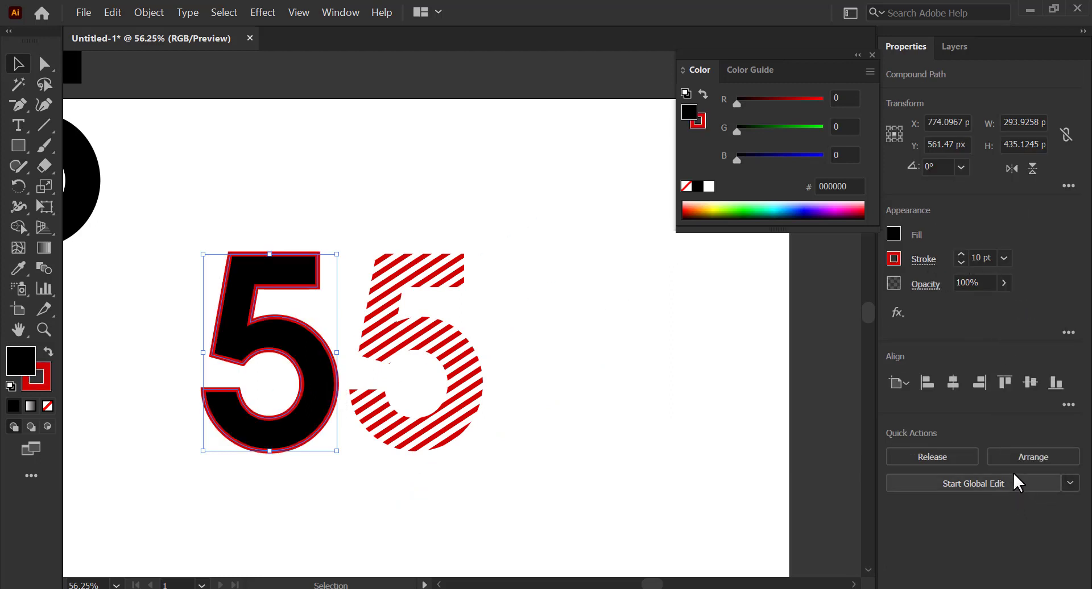
left_click(895, 235)
left_click(707, 299)
left_click(558, 335)
left_click(559, 333)
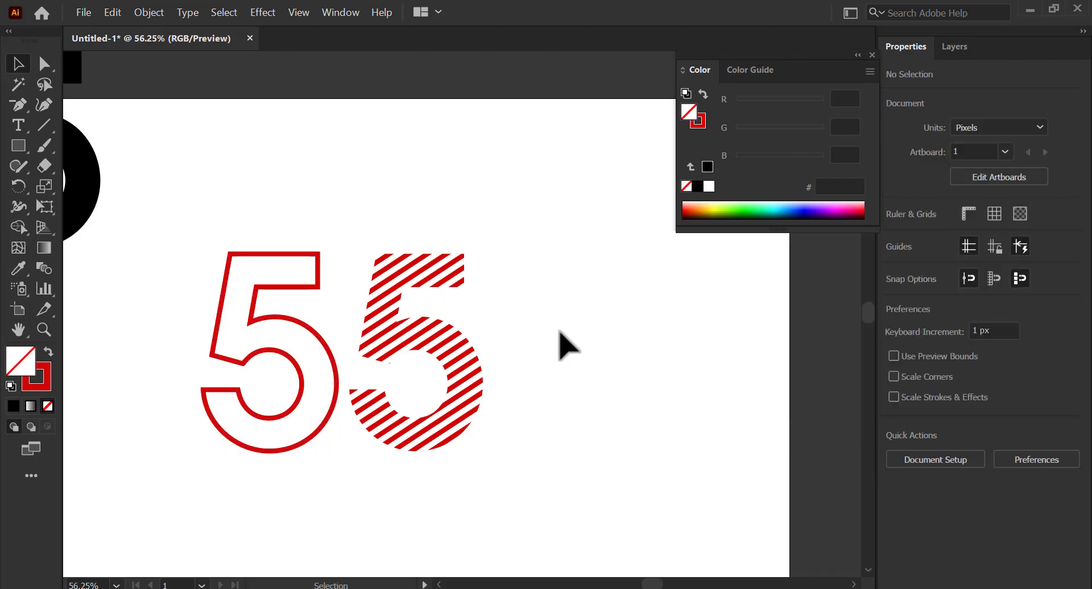
- Move the original black 55 text off the artboard to its left side and close the Color panel
left_click_drag(402, 243, 649, 329)
left_click_drag(342, 279, 141, 292)
left_click_drag(564, 347, 443, 293)
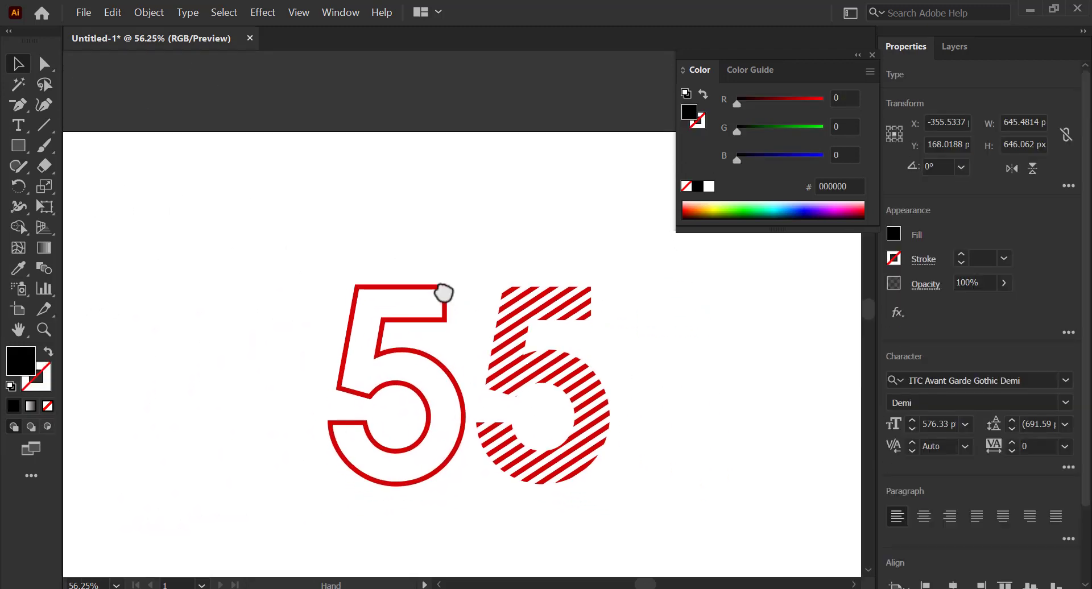
key("z")
mouse_move(588, 358)
left_mouse_down()
mouse_move(612, 361)
mouse_move(514, 349)
mouse_move(576, 356)
left_mouse_up()
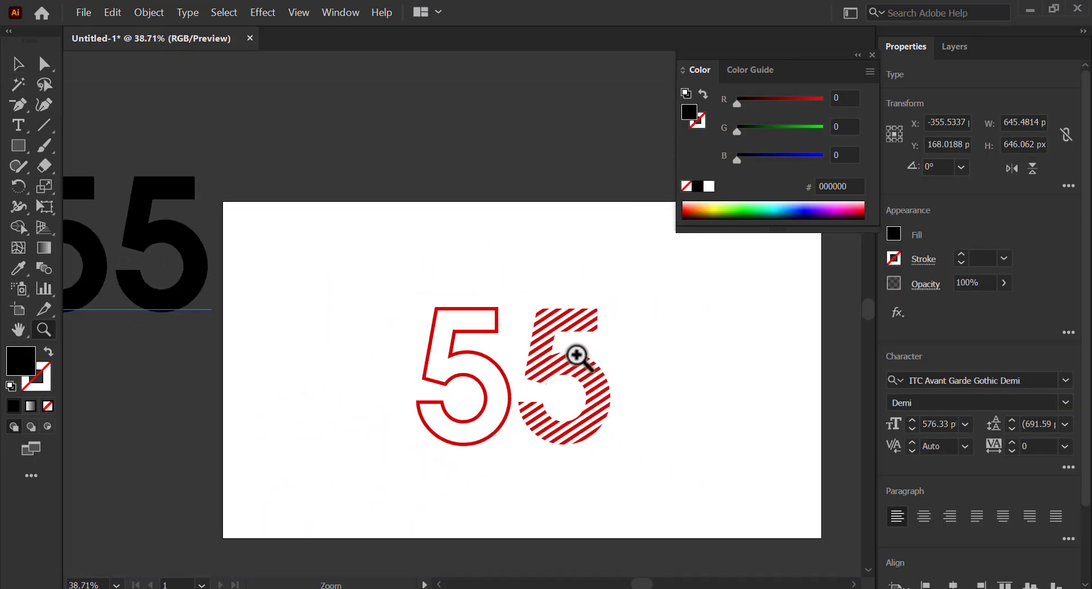
left_click(873, 55)
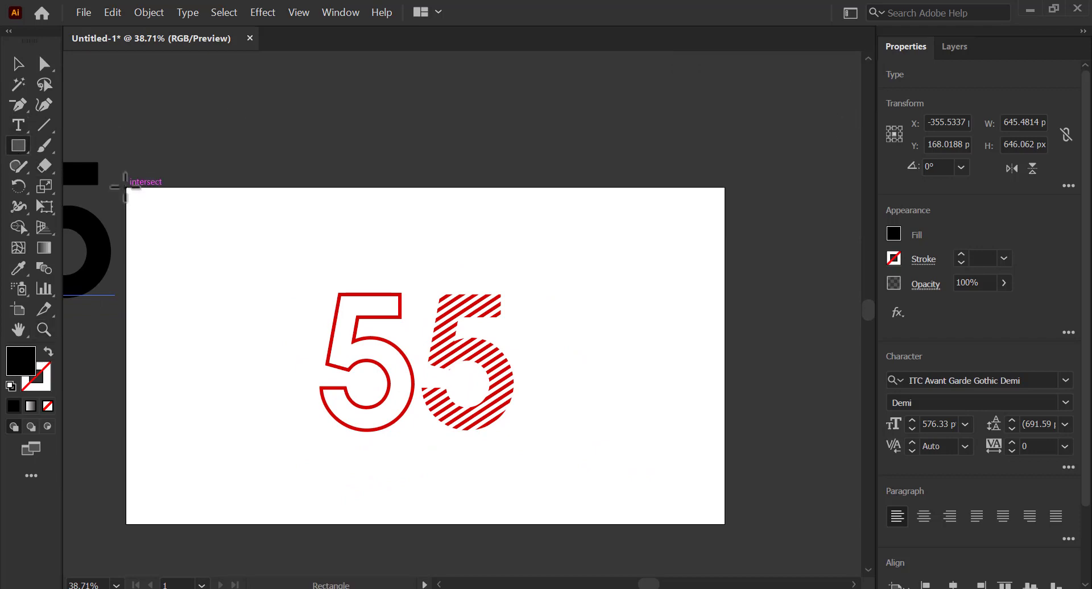
- Draw a black 1920 by 1080 px rectangle over the whole artboard and send it behind the two 5s
left_click_drag(125, 187, 725, 525)
left_click(149, 12)
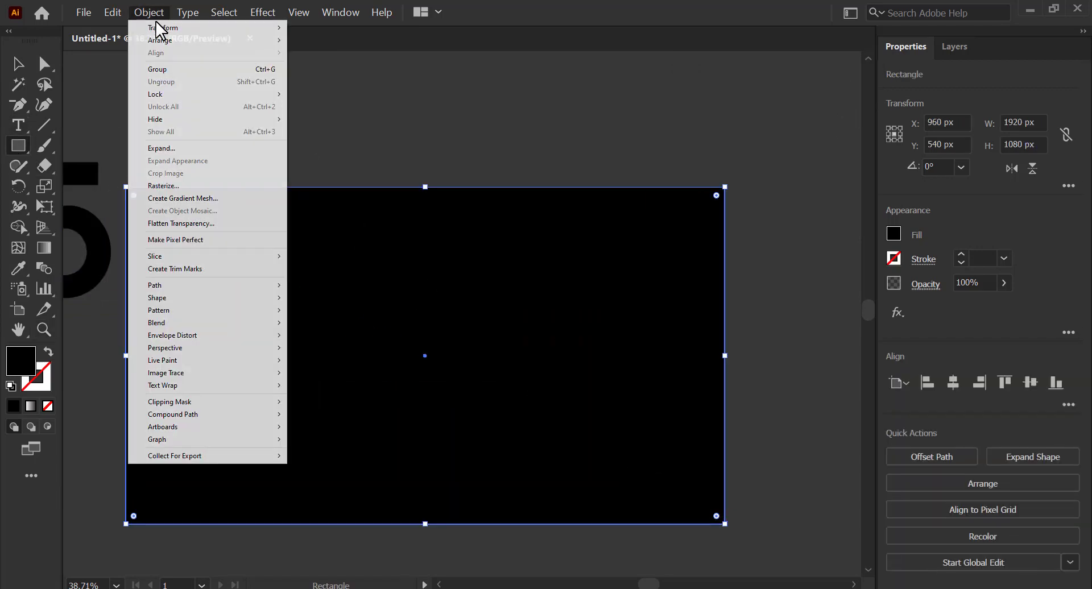
left_click(375, 81)
key("v")
left_click(209, 131)
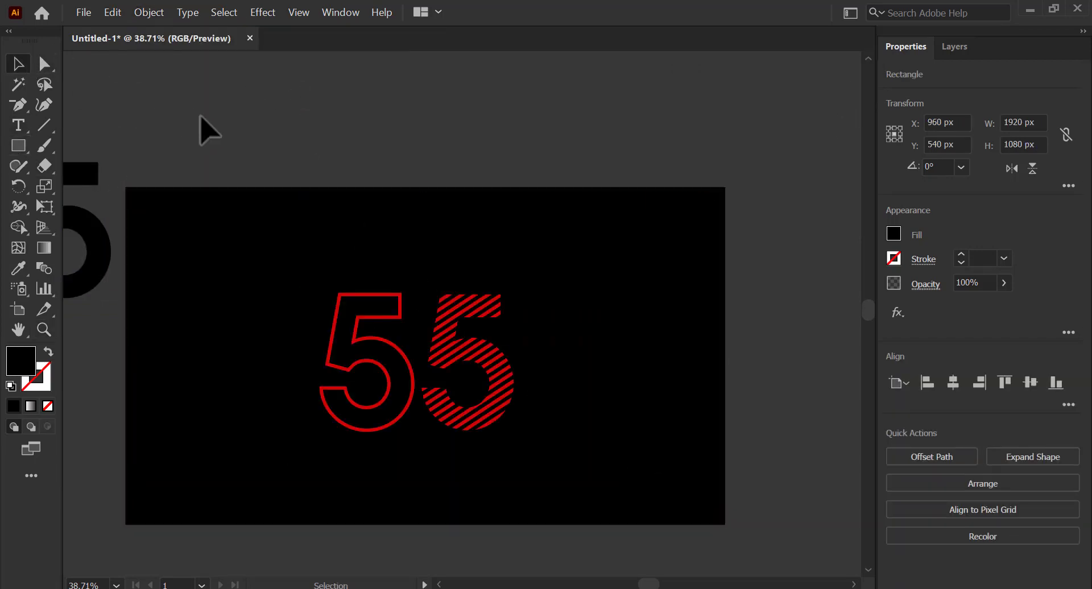
- Change the stroke of the outlined first 5 to white
left_click(412, 333)
left_click(894, 258)
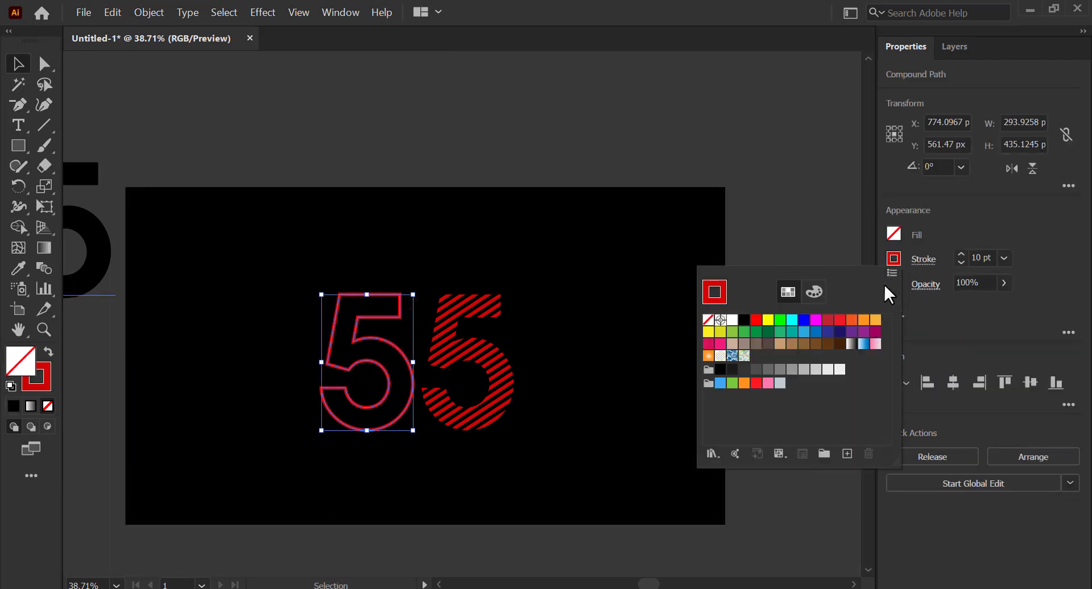
left_click(732, 320)
left_click(464, 359)
left_click(467, 358)
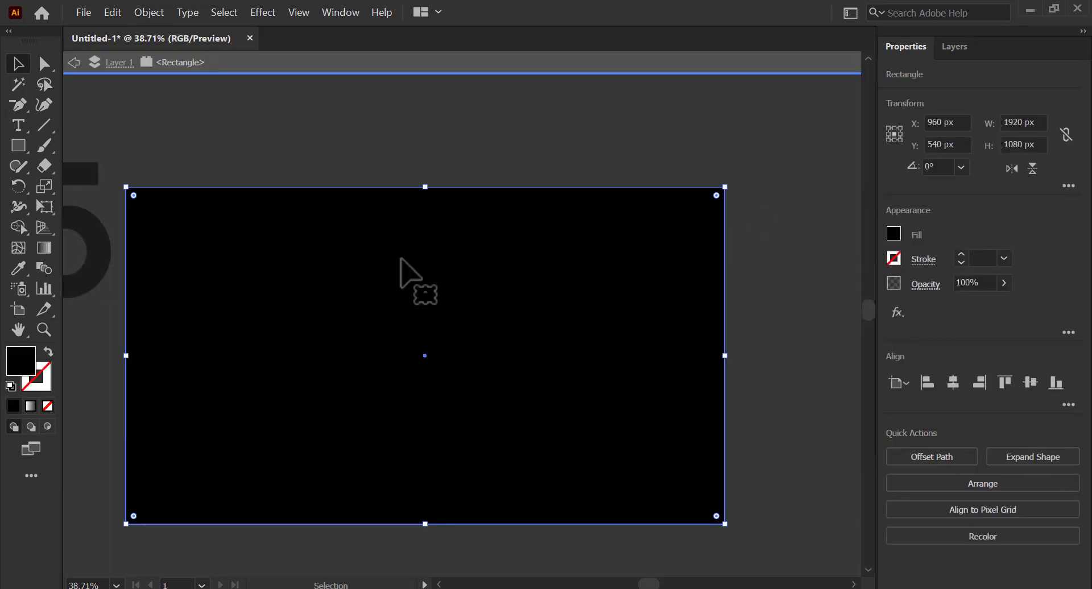
left_click(72, 62)
double_click(442, 335)
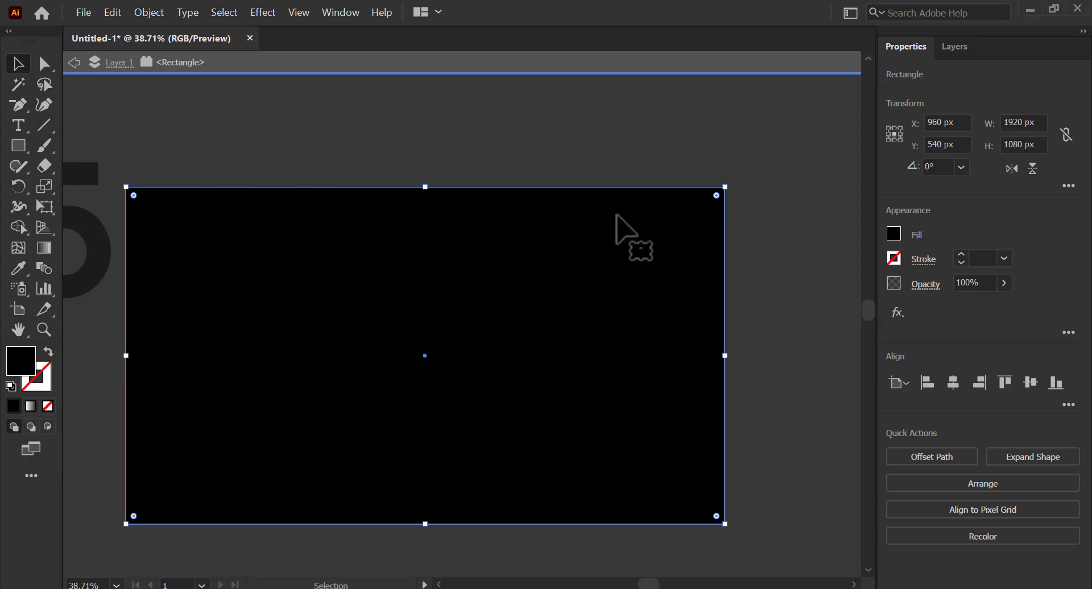
- Move the black background rectangle aside and recolor the stripes inside the second 5 with the bright red swatch
left_click_drag(617, 215, 363, 438)
double_click(448, 358)
left_click(459, 359)
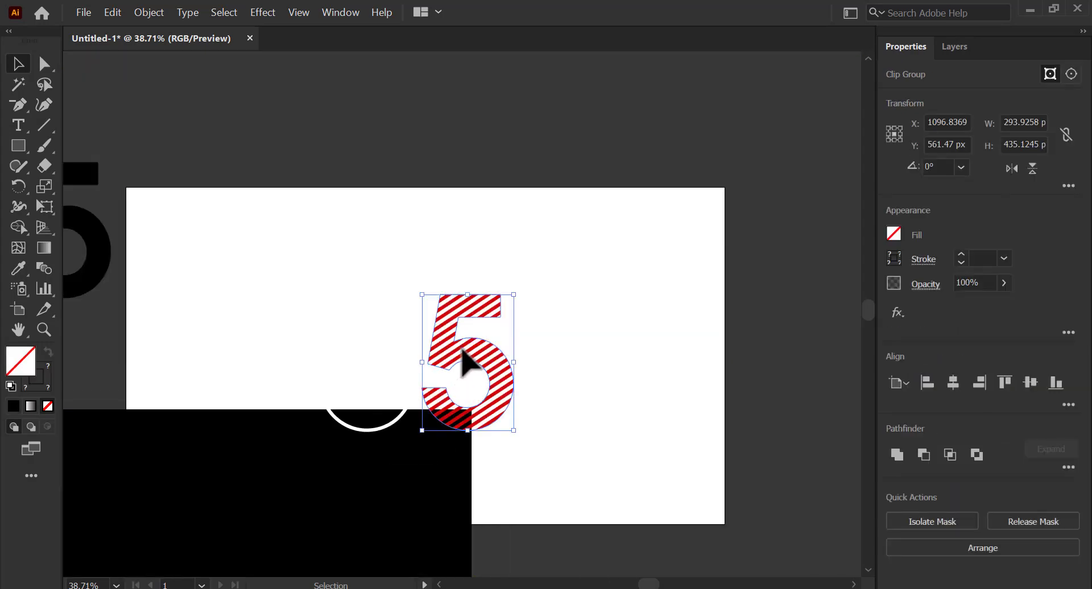
double_click(468, 367)
left_click(471, 371)
left_click(895, 259)
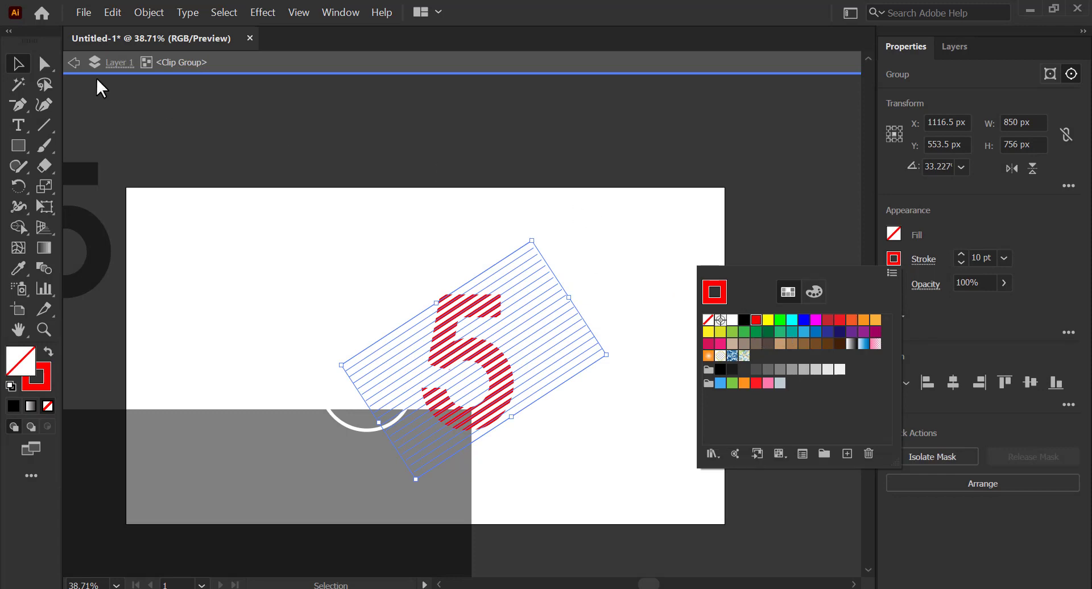
key("Escape")
left_click(73, 62)
- Align the black rectangle to the horizontal and vertical centre of the artboard
left_click(256, 438)
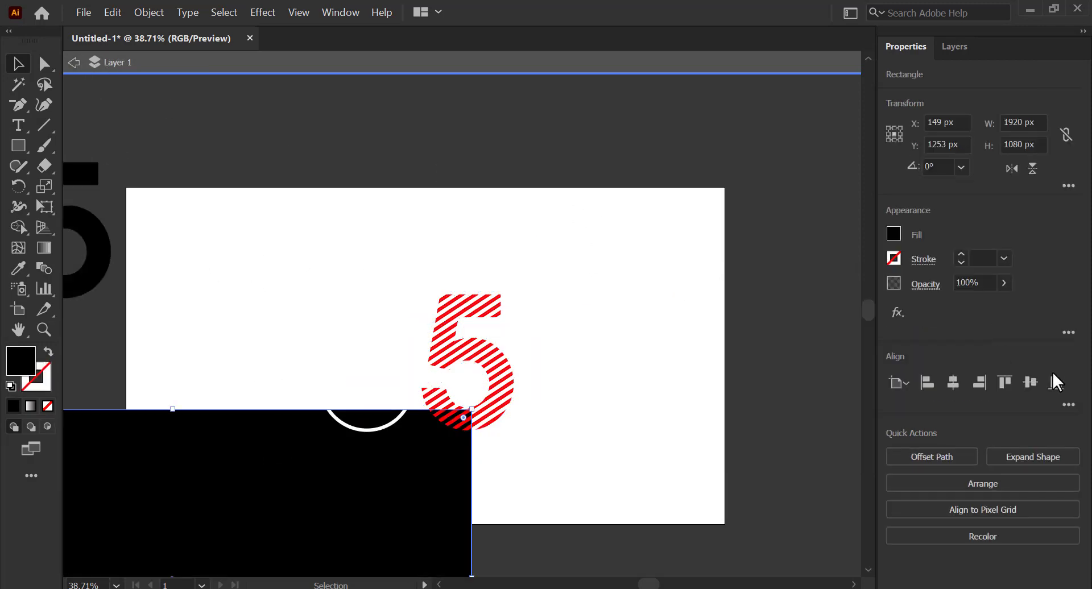
left_click(1064, 405)
left_click(1056, 554)
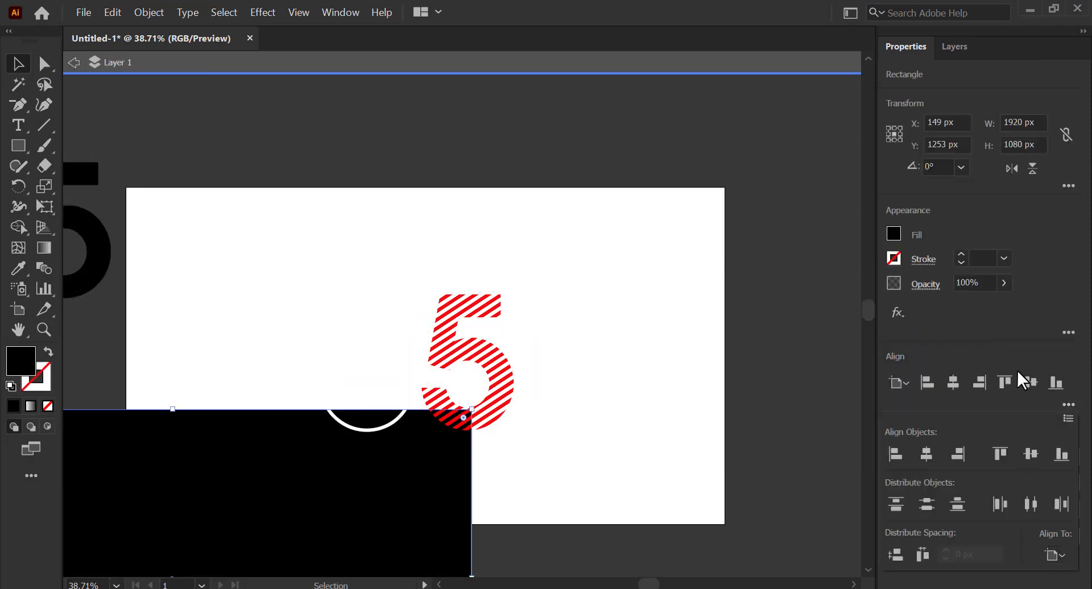
left_click(953, 383)
left_click(1028, 382)
left_click(768, 336)
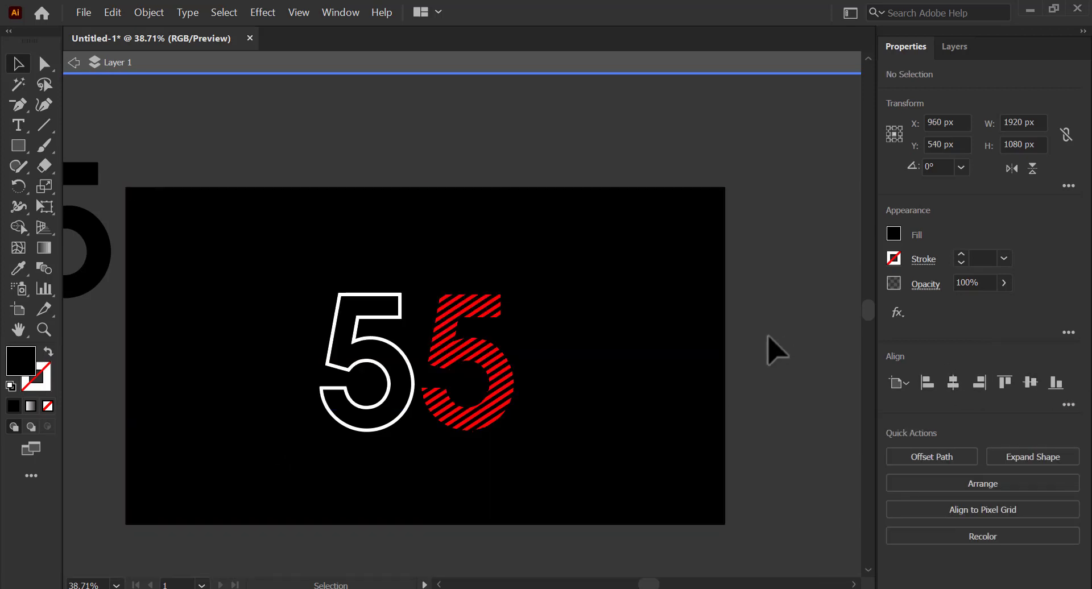
left_click(73, 62)
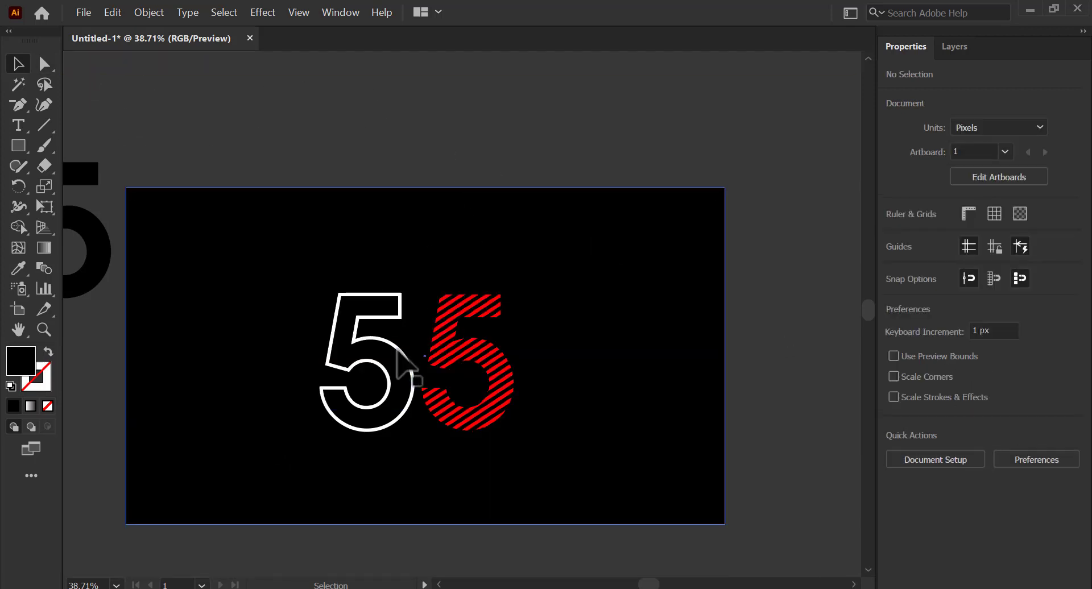
left_click(409, 370)
double_click(401, 352)
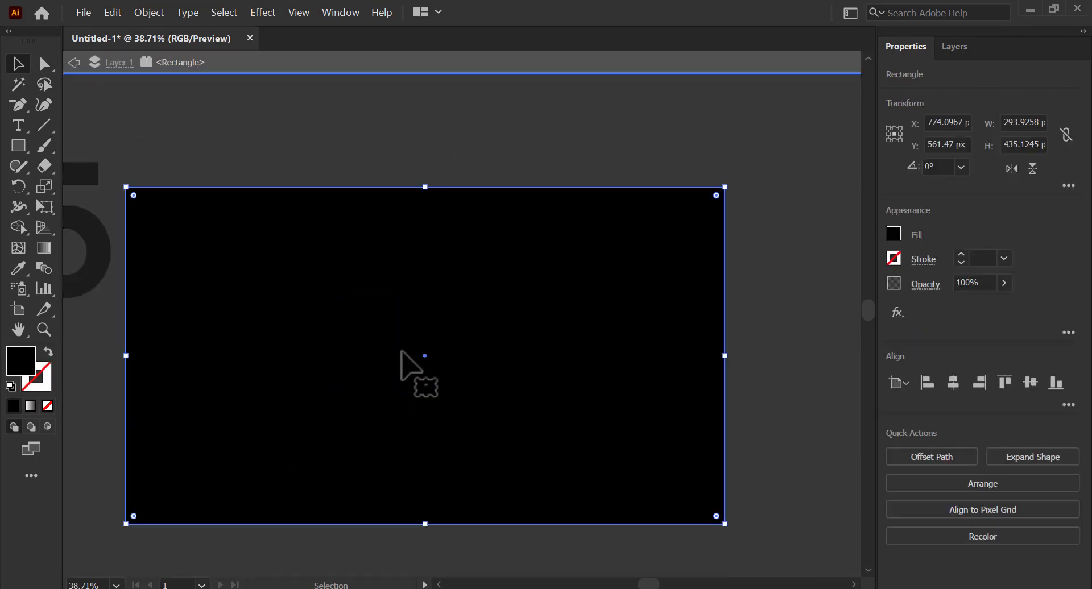
left_click(73, 61)
left_click(390, 353)
double_click(378, 330)
left_click(74, 63)
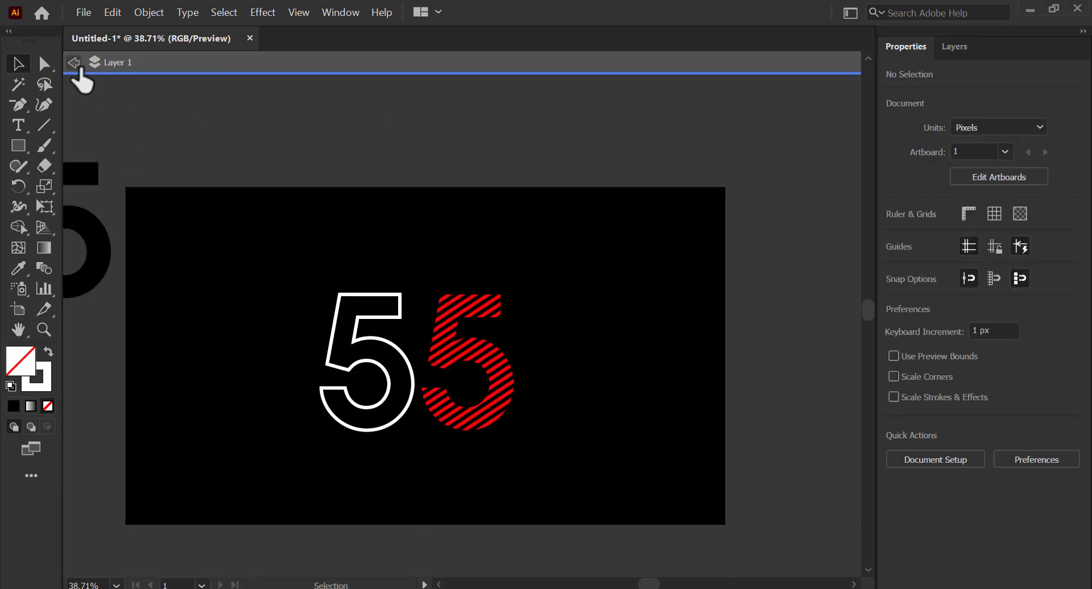
- Select the outlined 5 and the striped 5 together and group them
left_click(419, 406)
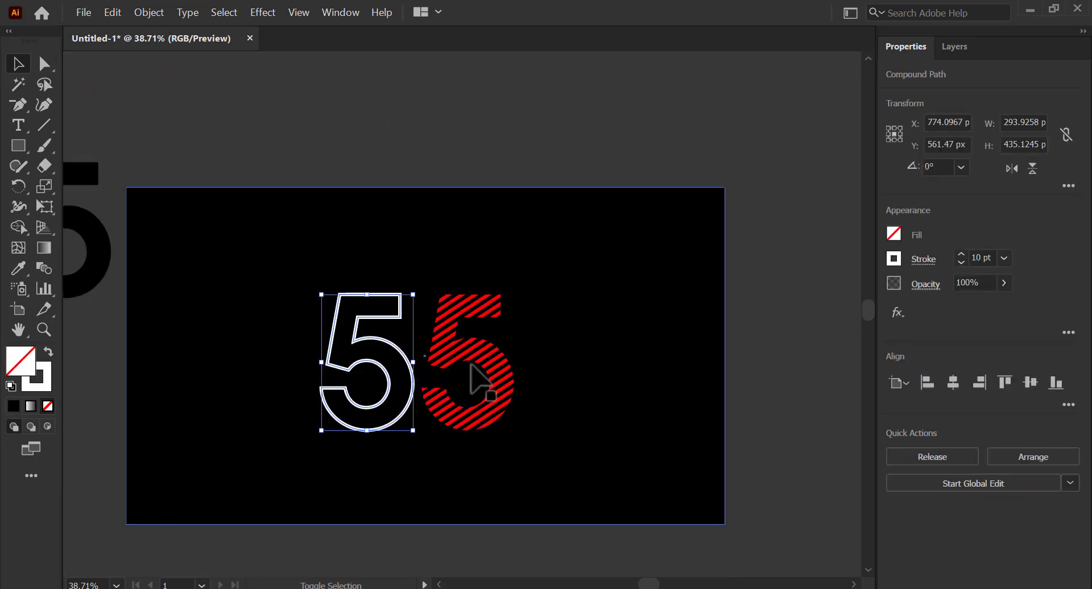
left_click(480, 381, "shift")
left_click(149, 12)
left_click(159, 66)
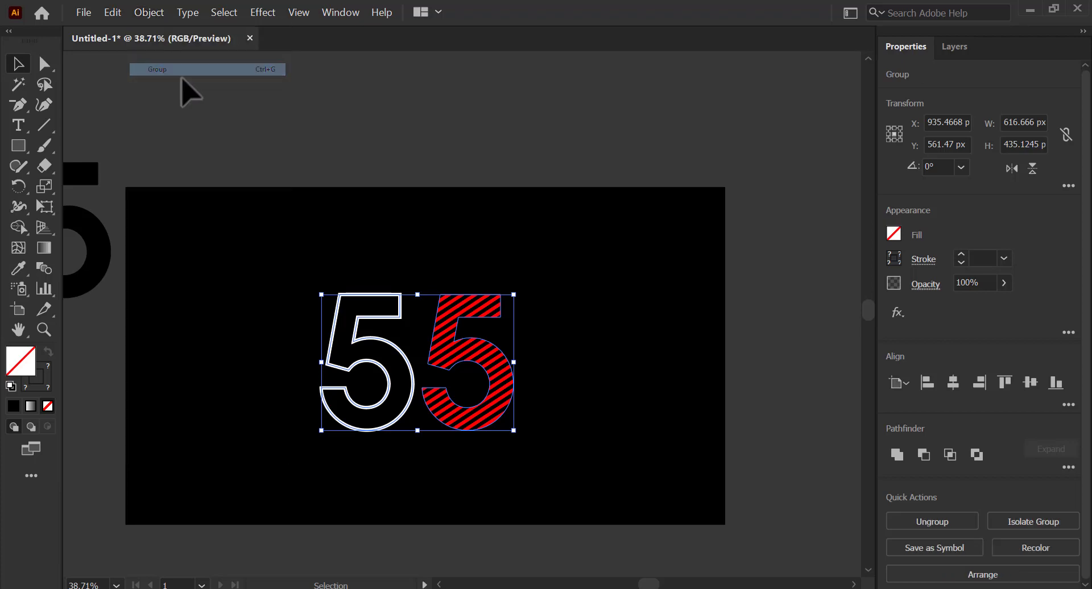
- Centre the grouped 55 horizontally and vertically on the artboard and scale it down slightly about its centre
left_click(953, 383)
left_click(744, 366)
left_click_drag(507, 346, 529, 336)
left_click(530, 361)
left_click(532, 366)
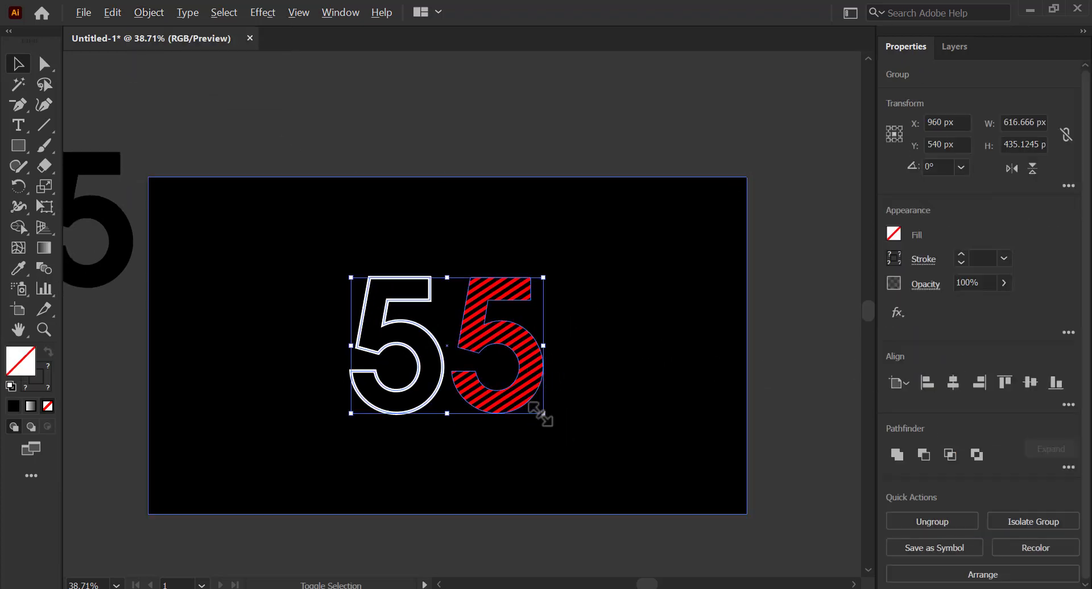
left_click_drag(544, 413, 540, 403)
key("ctrl+shift+a")
- Lock the black background rectangle
left_click(708, 410)
left_click(150, 11)
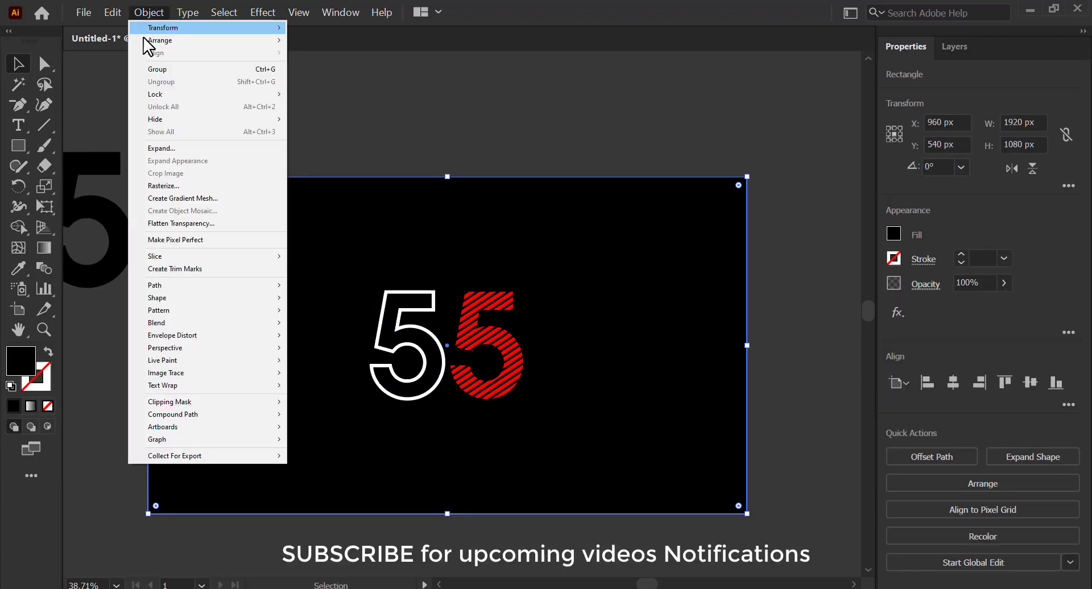
mouse_move(183, 96)
left_click(318, 94)
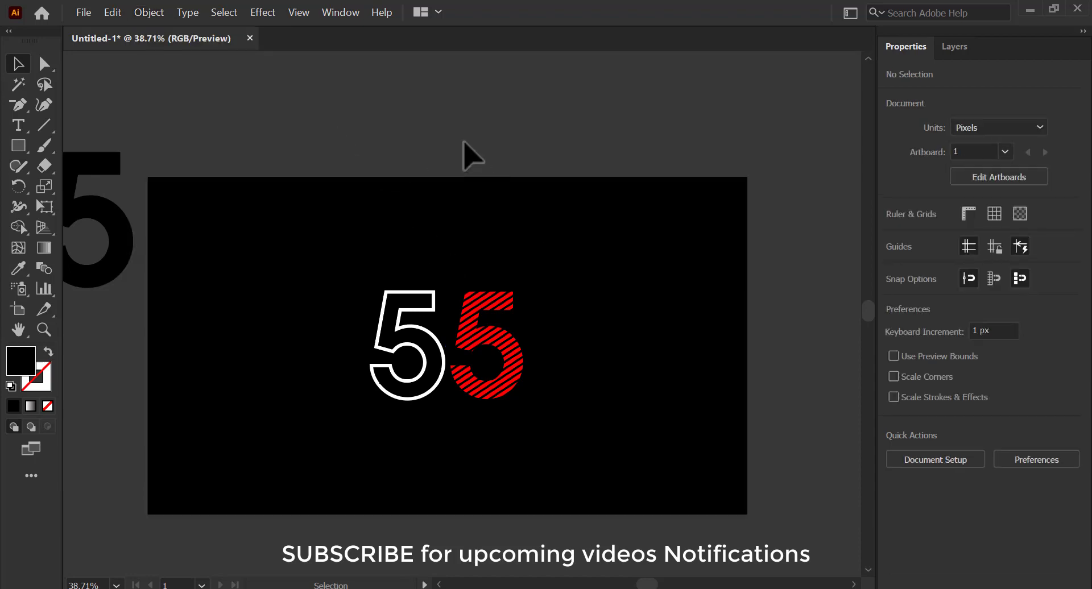
- Move the spare black 55 text onto the artboard and fill it white
key("z")
key("v")
left_click_drag(372, 345, 563, 400)
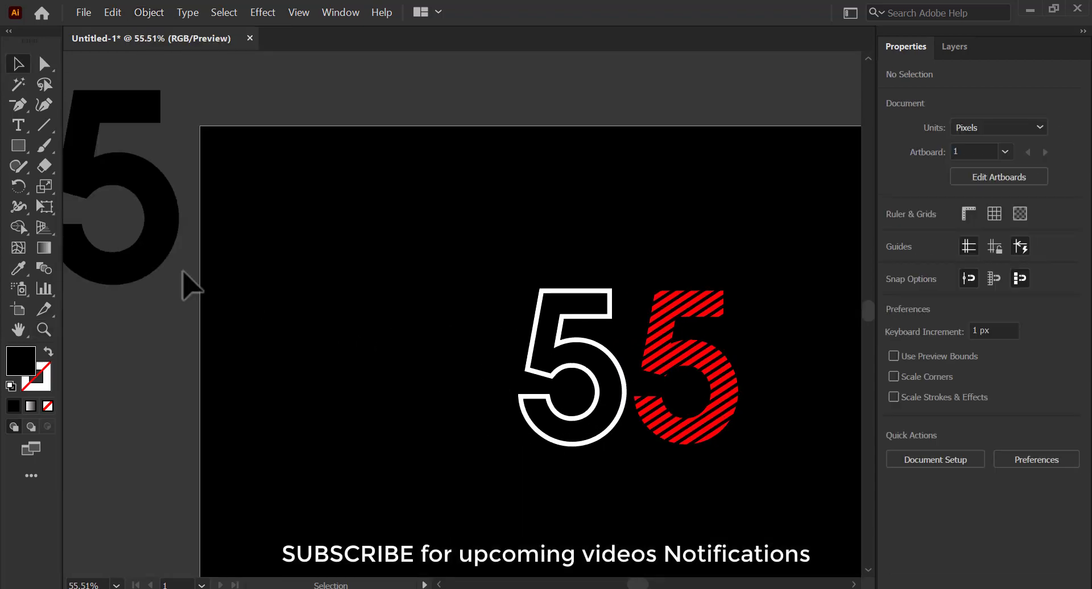
left_click_drag(146, 252, 457, 323)
left_click(894, 234)
left_click(733, 294)
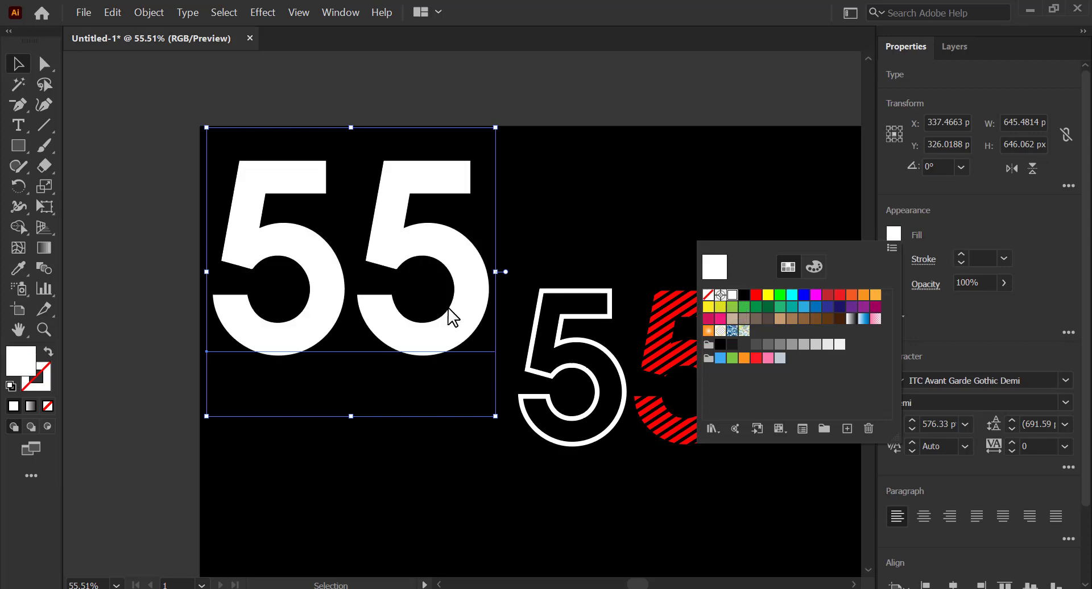
- Scale down the white 55 text and replace its wording with "india"
left_click_drag(495, 417, 387, 311)
double_click(360, 294)
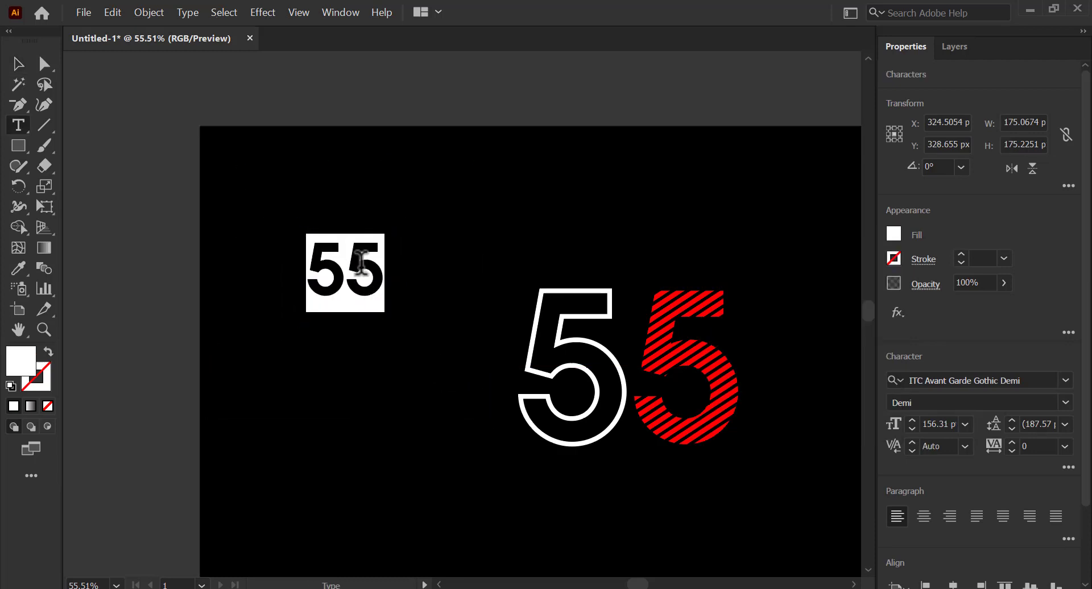
type("india")
key("Escape")
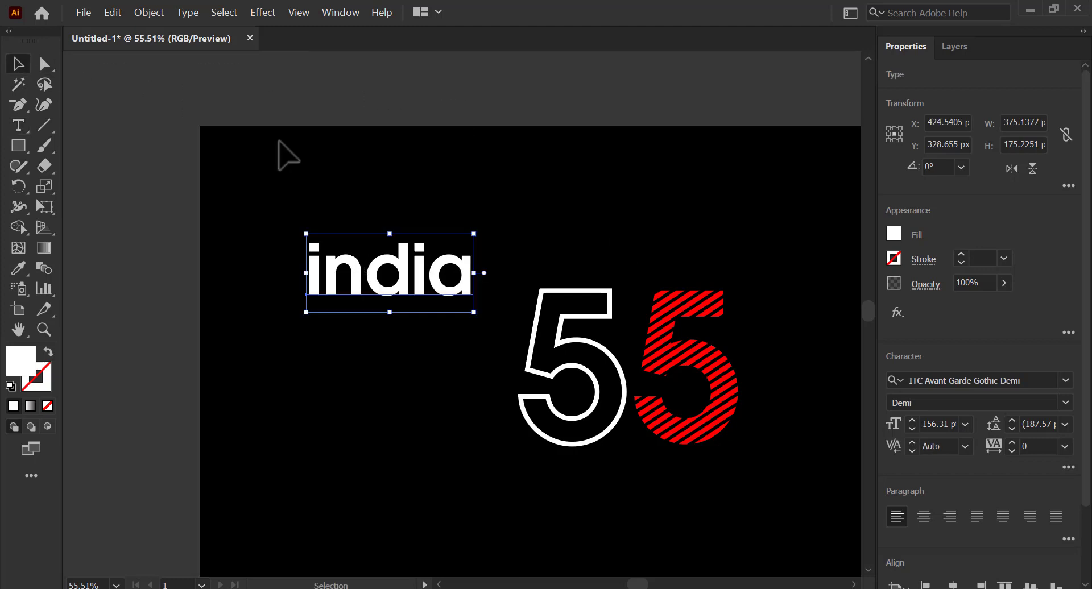
- Set the india text to all caps with a tracking of 100
left_click(1068, 470)
left_click(893, 363)
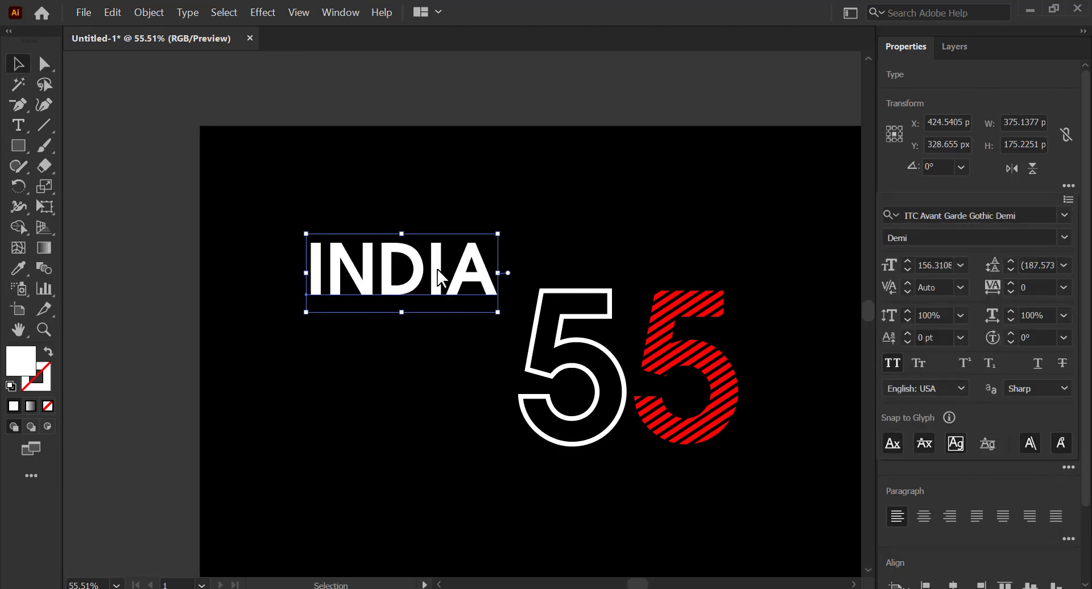
left_click_drag(422, 284, 396, 291)
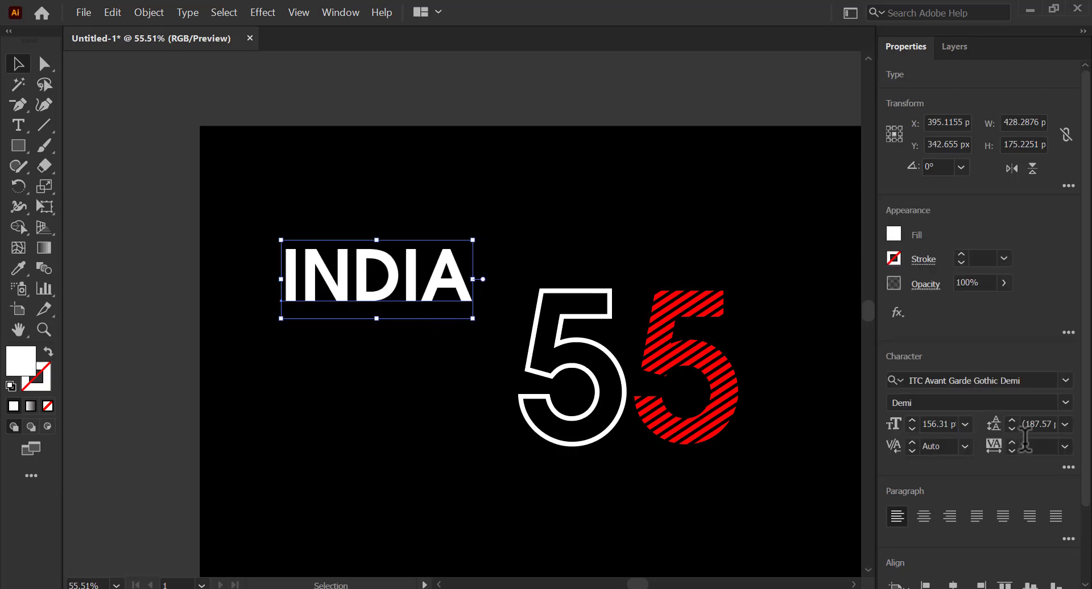
left_click(1065, 446)
left_click(1065, 401)
- Duplicate the INDIA text below itself, then shorten the lower copy to IND and the upper one to IA
left_click_drag(483, 285, 463, 346)
double_click(366, 348)
key("BackSpace")
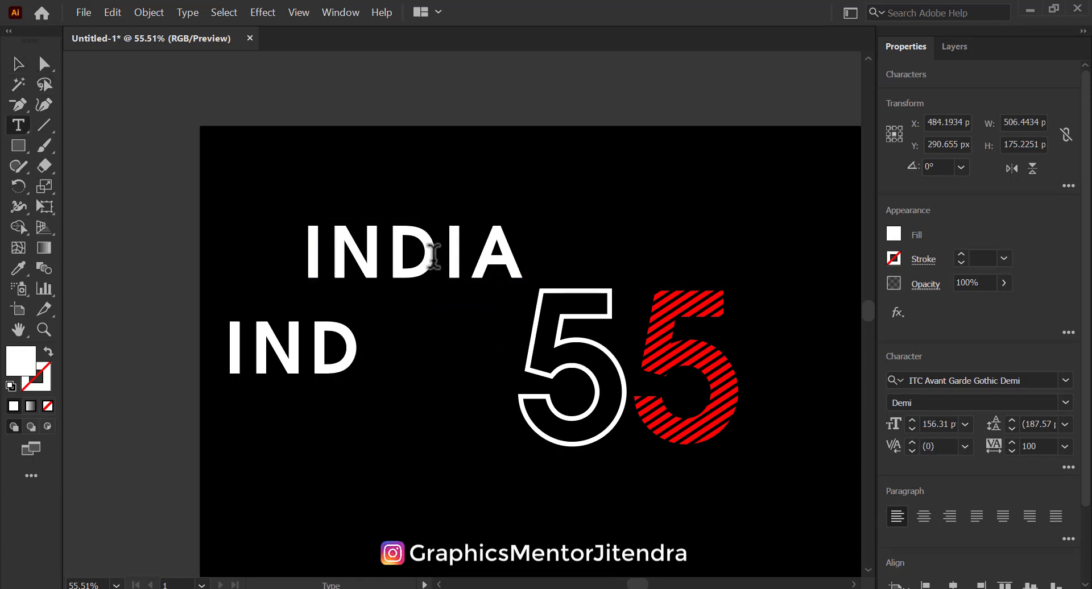
double_click(419, 251)
left_click_drag(420, 251, 316, 261)
key("BackSpace")
key("Escape")
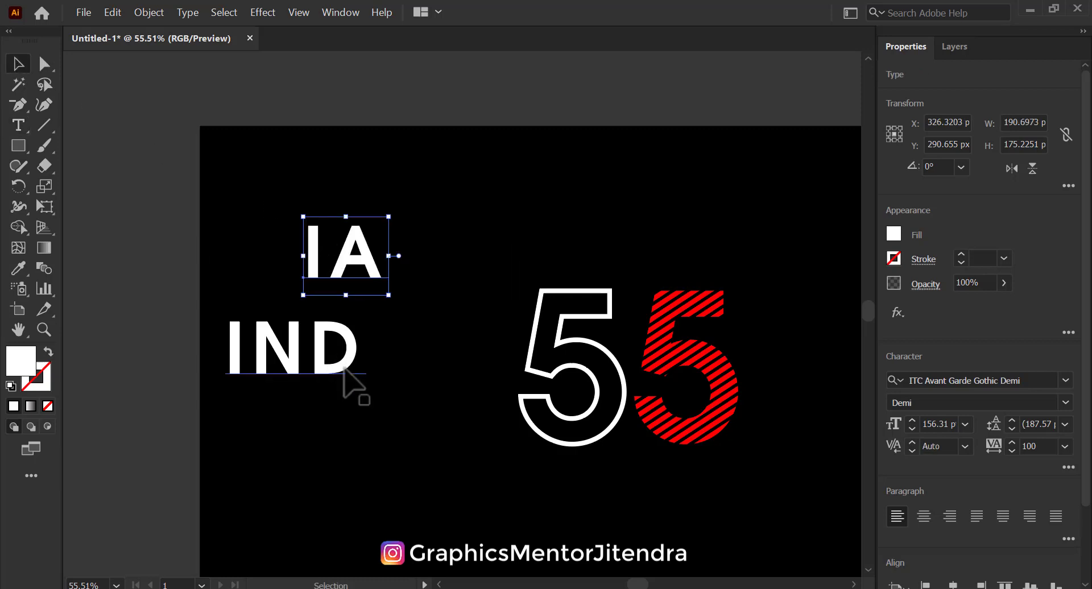
- Rotate the IND text 90° beside the outlined 5 and place the IA text above it
left_click_drag(352, 385, 478, 298)
key("ctrl+t")
left_click(767, 120)
left_click_drag(459, 333, 517, 326)
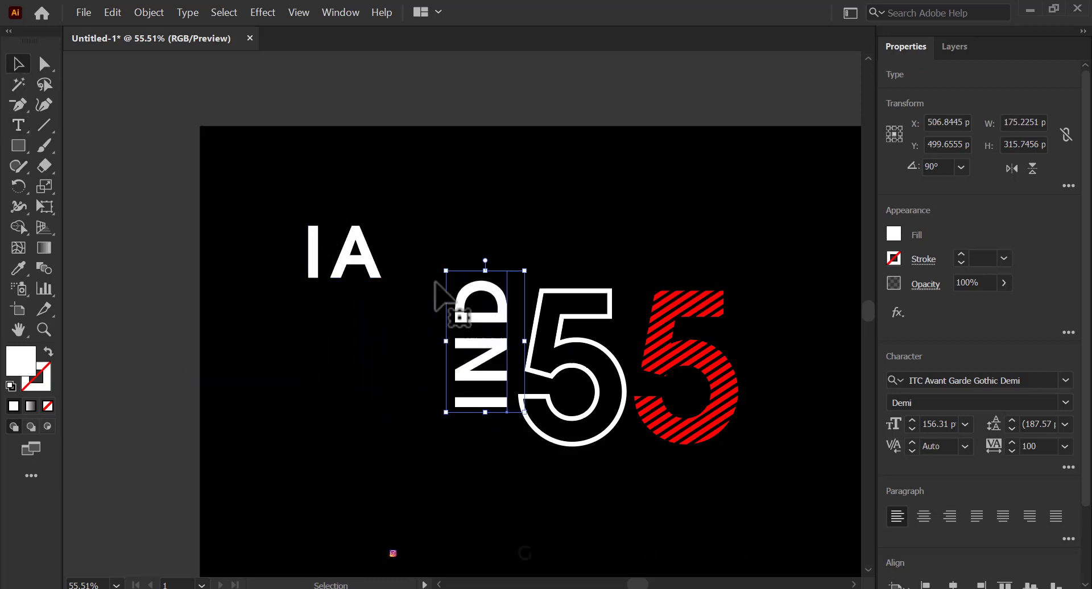
left_click_drag(377, 273, 525, 260)
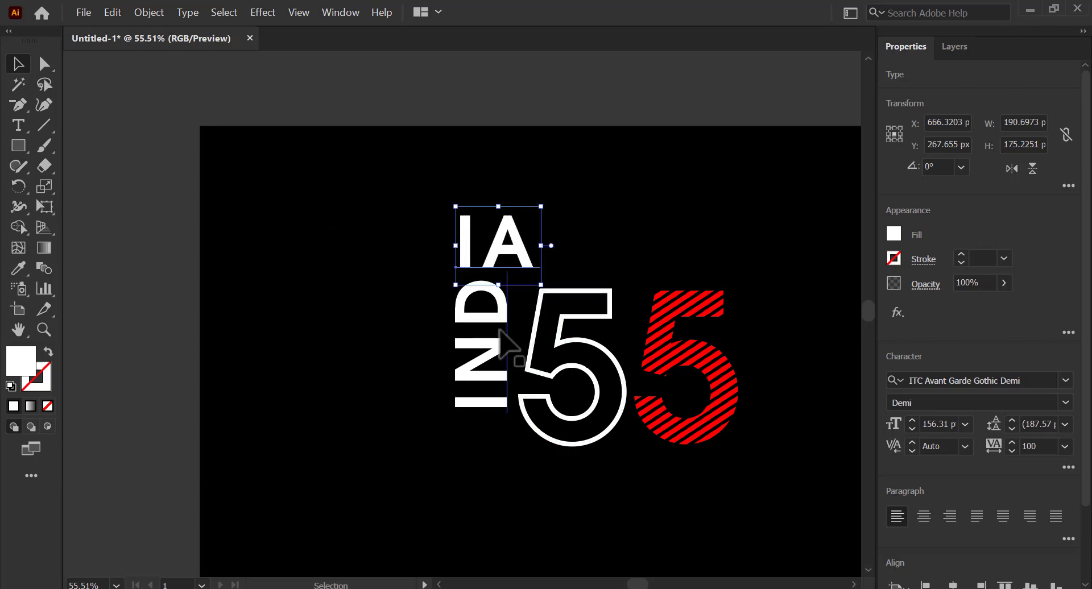
- Scale the IND and IA texts down together to about 68 pt and fit them around the outlined 5's upper-left corner
left_click(497, 404, "shift")
mouse_move(531, 405)
left_mouse_down()
mouse_move(501, 392)
mouse_move(524, 401)
left_mouse_up()
left_click(509, 301)
mouse_move(500, 279)
left_mouse_down()
mouse_move(530, 280)
mouse_move(506, 266)
left_mouse_up()
left_click(503, 303, "shift")
left_click(508, 282, "shift")
left_click(506, 282, "shift")
left_click_drag(469, 360, 480, 344)
left_click_drag(500, 297, 518, 282)
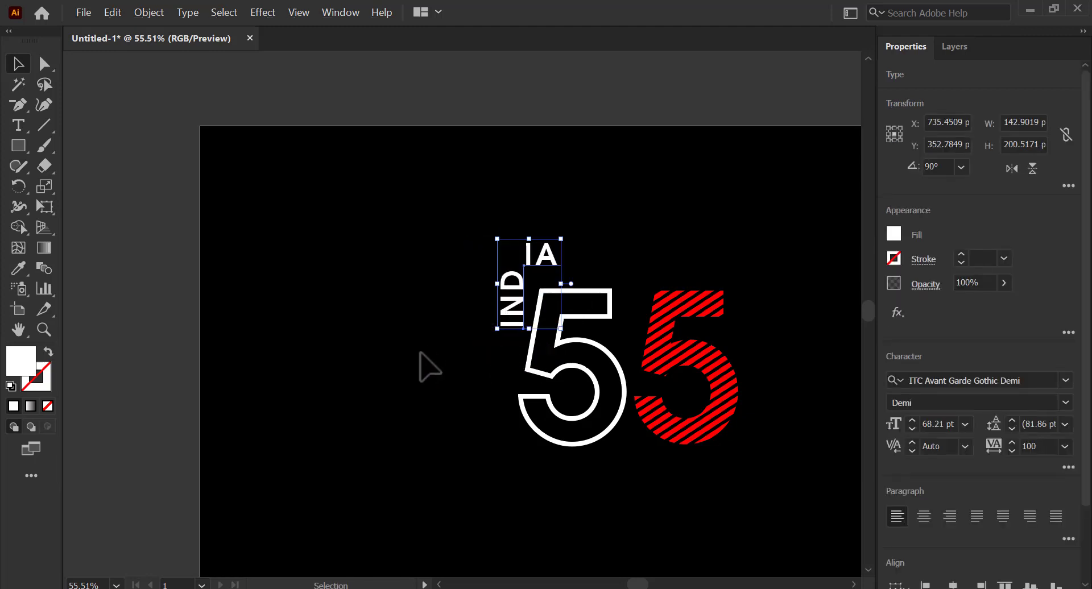
- Draw a 38 px white square in the corner between the IND and IA texts
left_click(305, 319)
key("m")
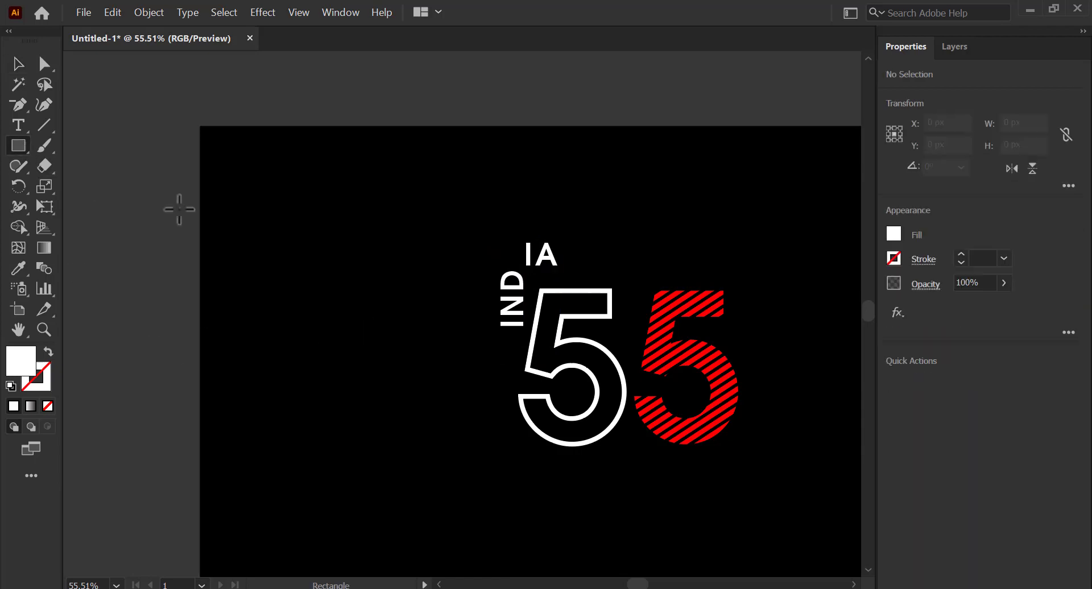
left_click_drag(362, 287, 399, 278)
key("v")
key("z")
key("space")
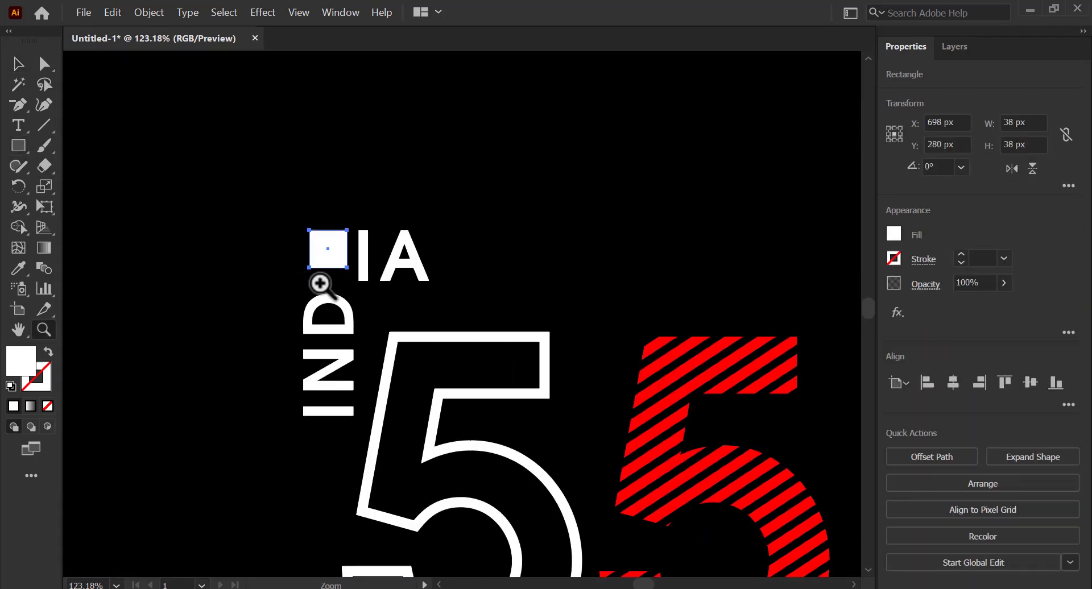
- Enlarge the white square to 48 px so it fills the corner between IND and IA
key("v")
left_click_drag(309, 268, 352, 233)
key("Return")
key("Escape")
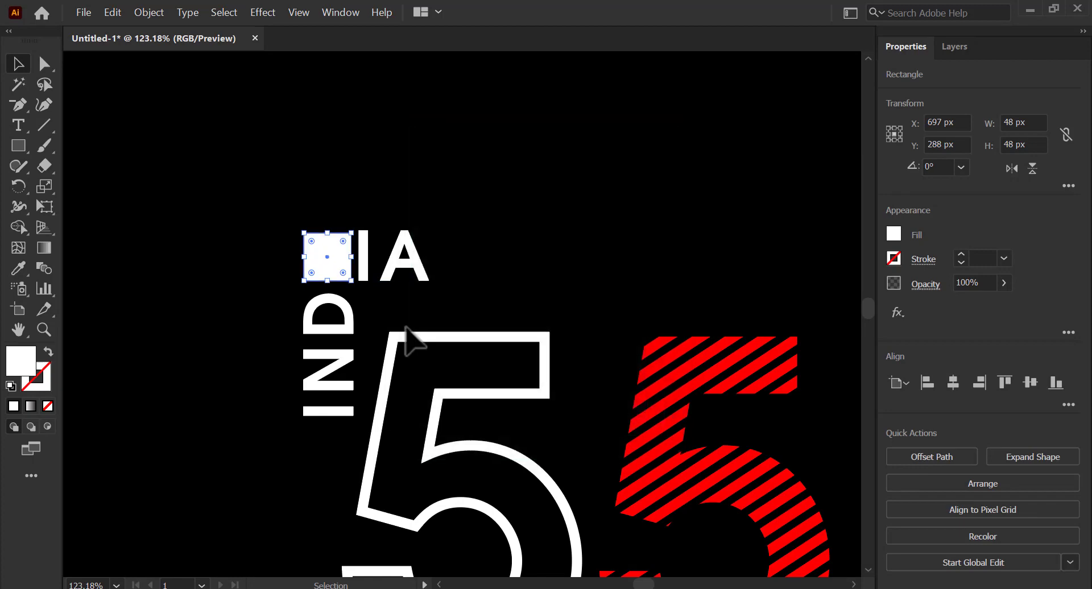
- Nudge the IA text right to widen its gap from the white square
left_click(370, 291)
key("shift+Right")
key("Left")
key("Left")
key("Left")
key("Left")
left_click(218, 331)
key("space")
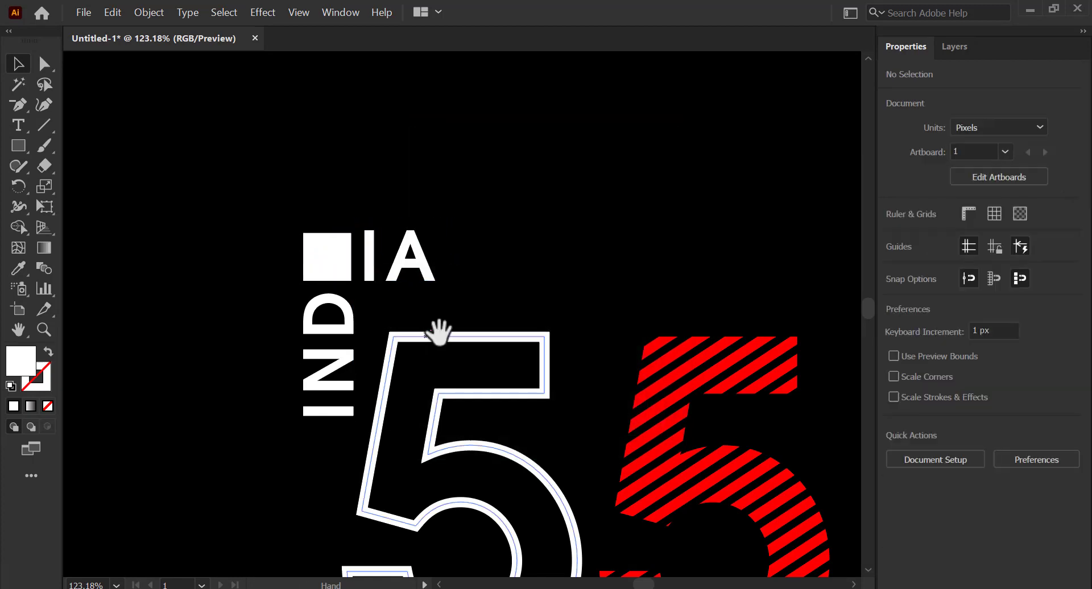
- Extend the white square's top edge slightly upward to match the height of the IA letters
left_click_drag(439, 331, 451, 305)
left_click(347, 232)
left_click_drag(339, 207, 340, 203)
left_click(358, 264)
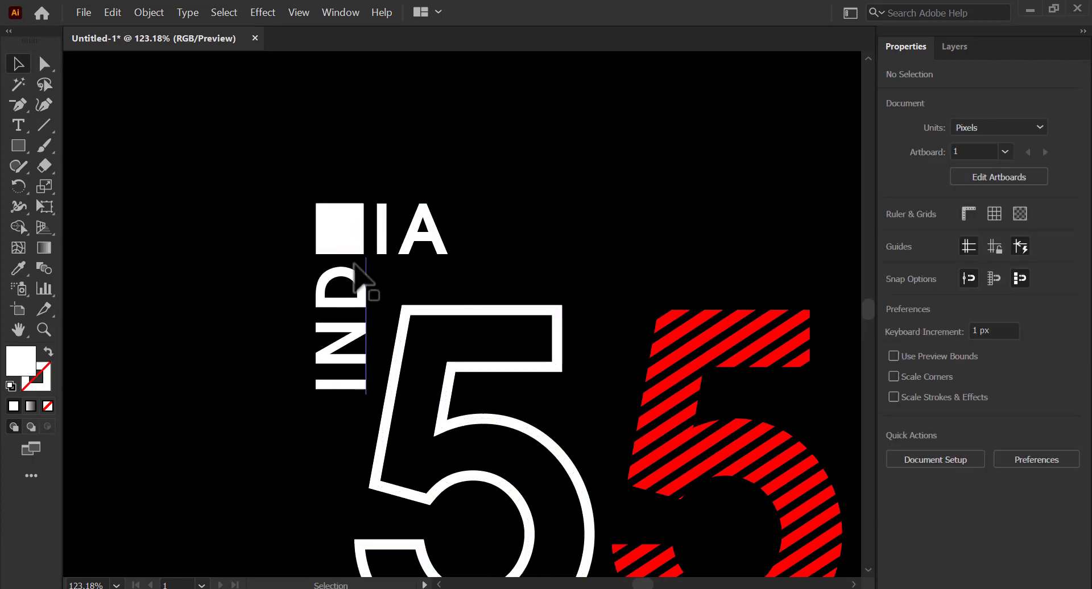
- Draw a diagonal line about 114 by 88 px above the striped 5 with a 10 pt stroke
key("space")
mouse_move(491, 324)
left_mouse_down()
mouse_move(327, 296)
mouse_move(354, 272)
left_mouse_up()
key("space")
mouse_move(290, 319)
left_mouse_down()
mouse_move(327, 305)
mouse_move(365, 312)
mouse_move(334, 309)
left_mouse_up()
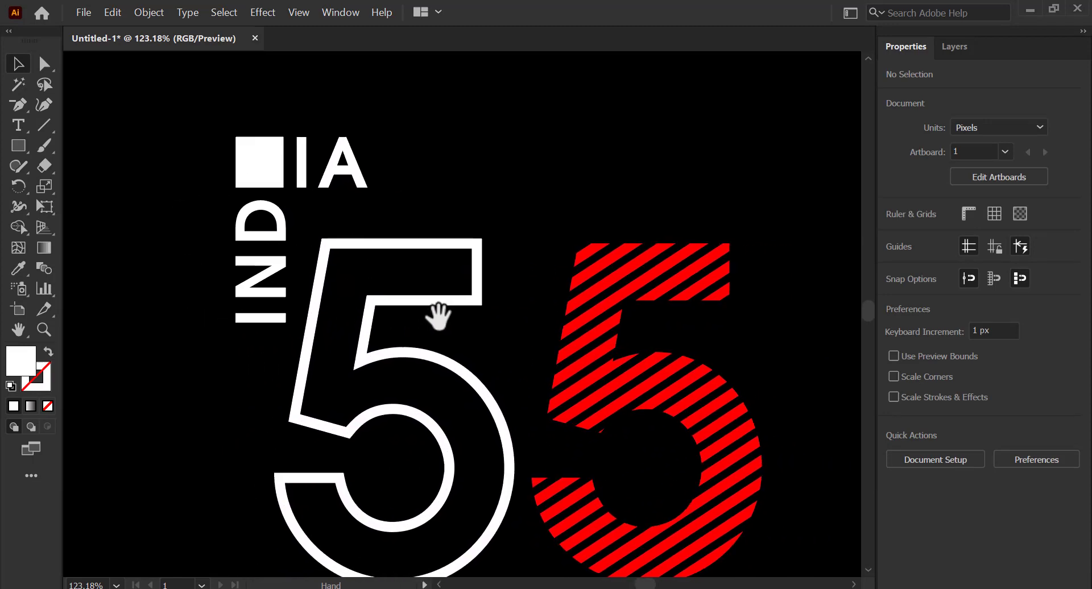
left_click_drag(438, 316, 410, 249)
key("z")
left_click_drag(505, 303, 473, 308)
key("space")
left_click_drag(527, 281, 391, 336)
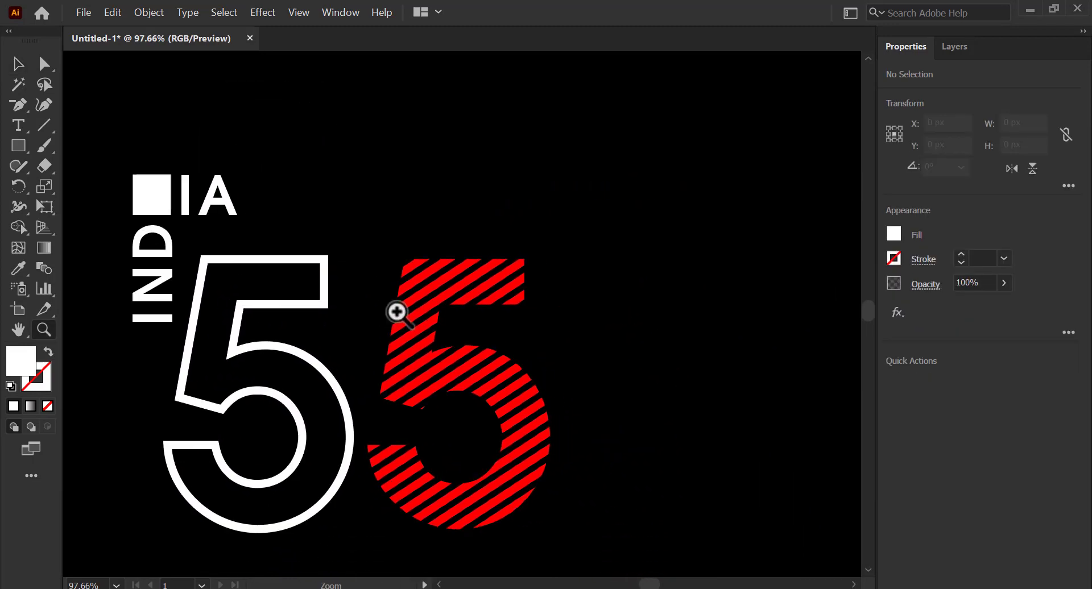
key("v")
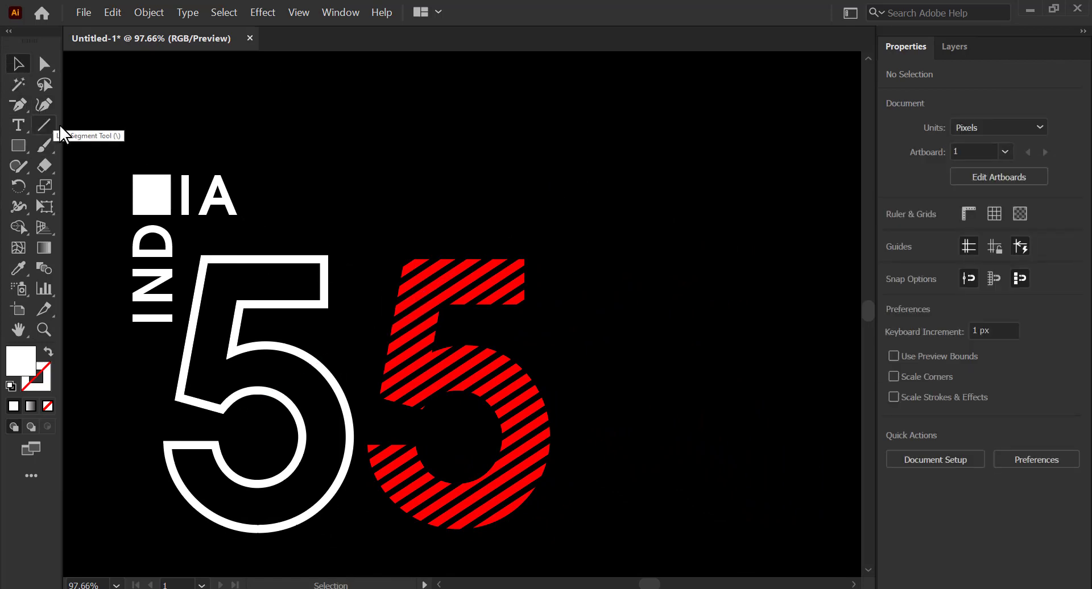
left_click(44, 118)
left_click_drag(410, 197, 499, 128)
type("10")
key("Return")
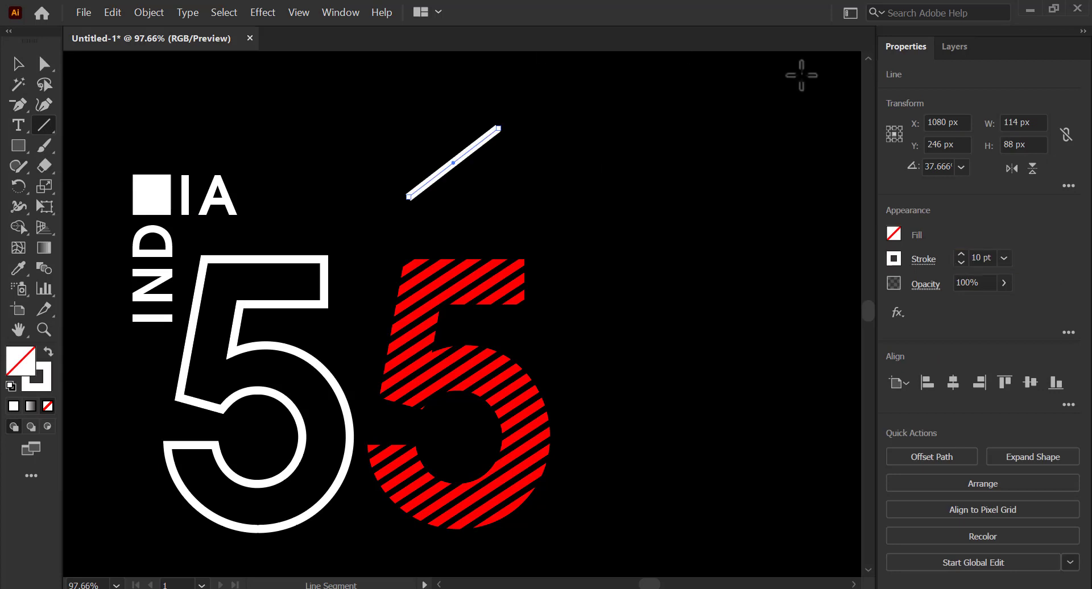
- Colour the diagonal line's stroke red and give it round caps
left_click(896, 262)
left_click(756, 320)
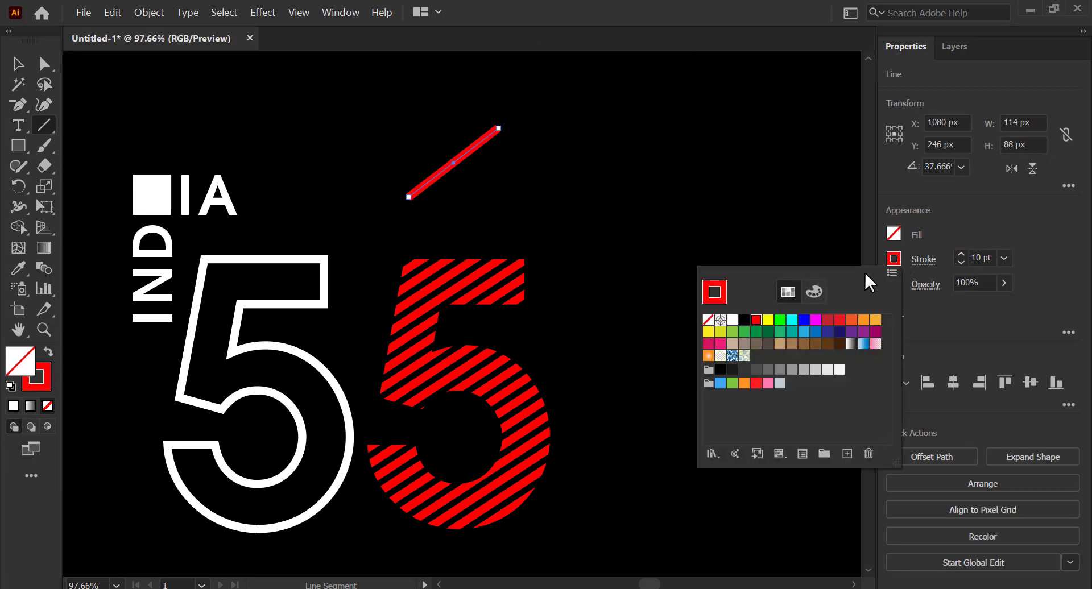
left_click(930, 265)
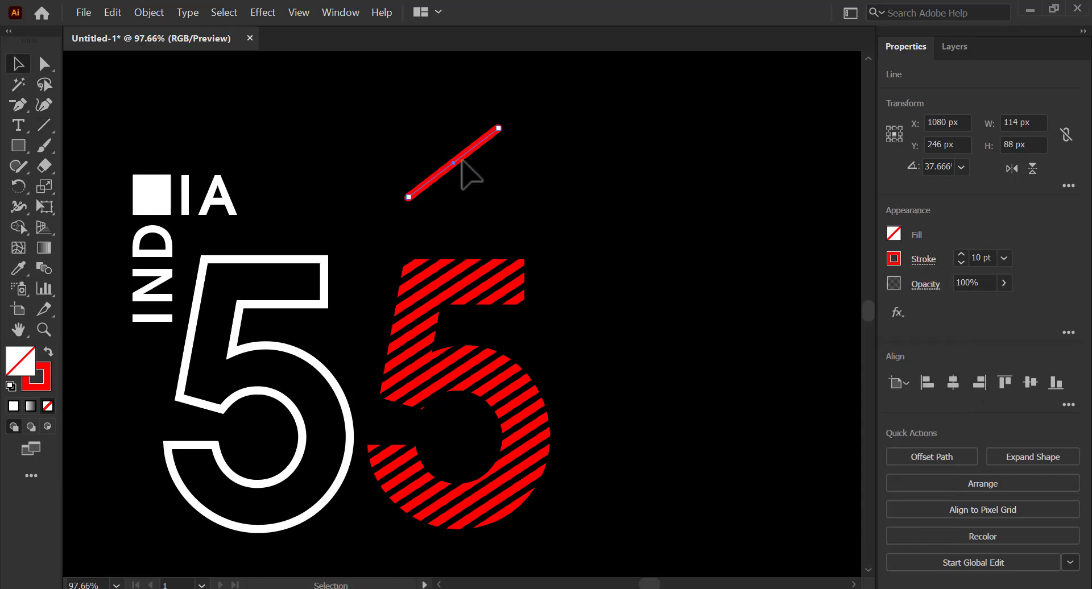
- Match the red line's slope to the stripes and shorten it to about 77 by 47 px above the striped 5
left_click_drag(462, 162, 454, 253)
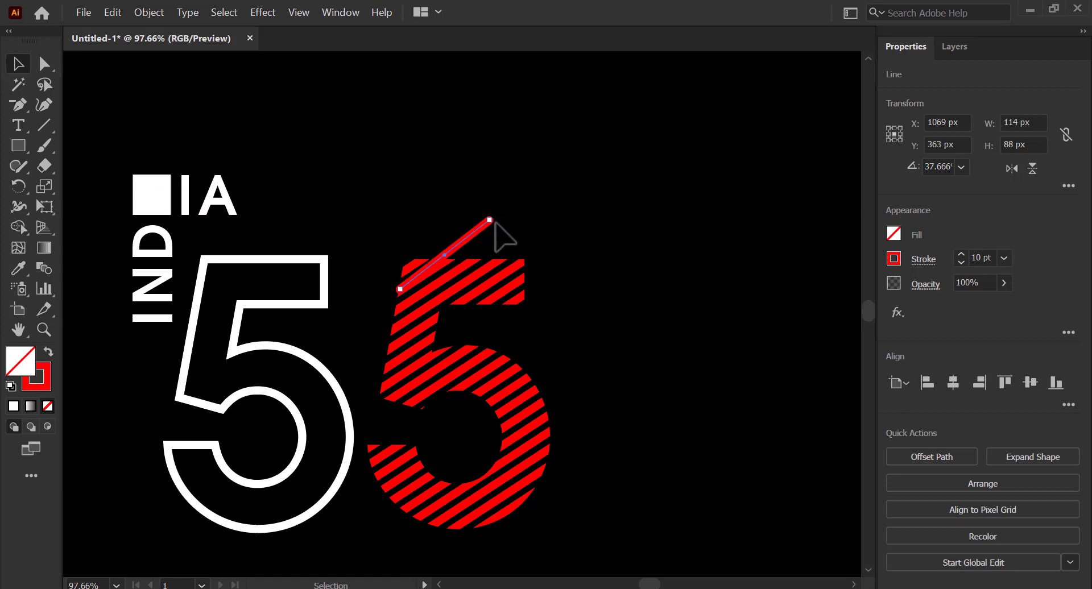
key("a")
left_click(493, 225)
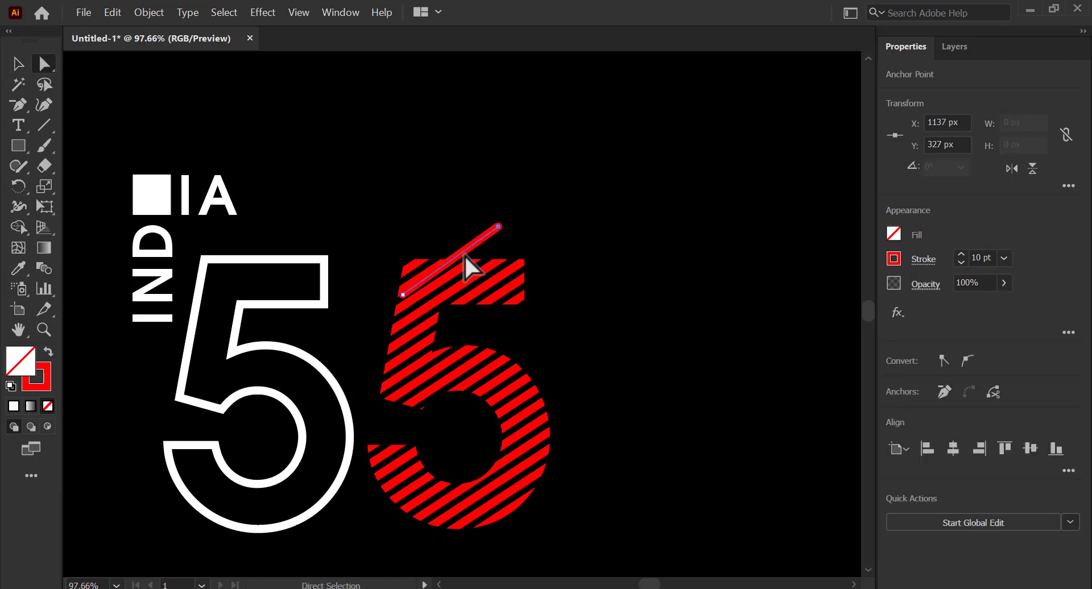
left_click_drag(463, 253, 564, 198)
key("v")
key("a")
left_click_drag(506, 222, 557, 190)
left_click(594, 187)
key("Delete")
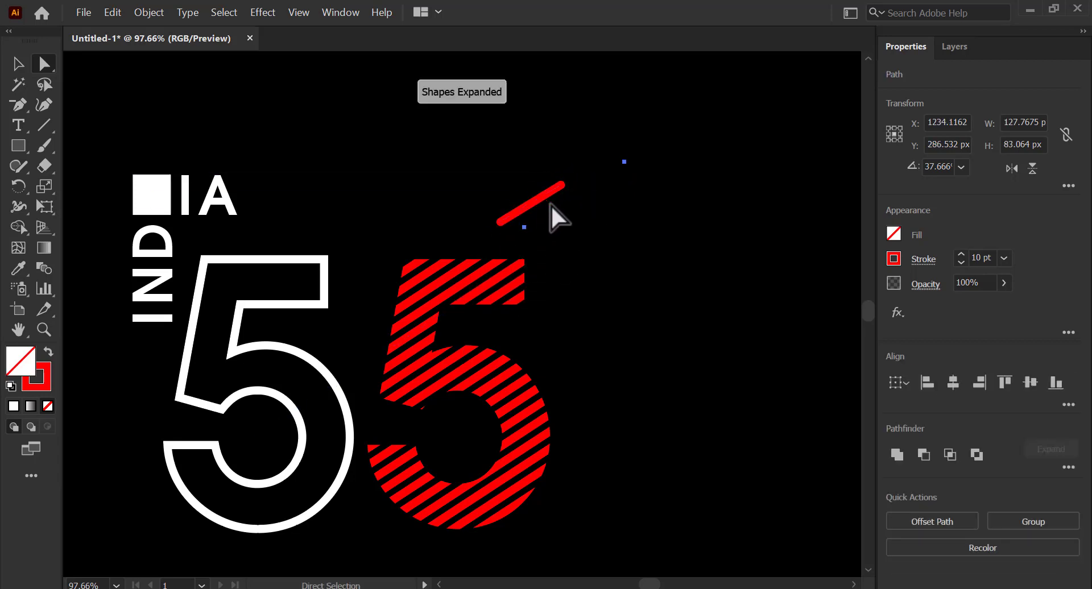
- Duplicate the short red line twice to make three evenly spaced parallel lines
left_click(550, 205)
key("v")
left_click(530, 204)
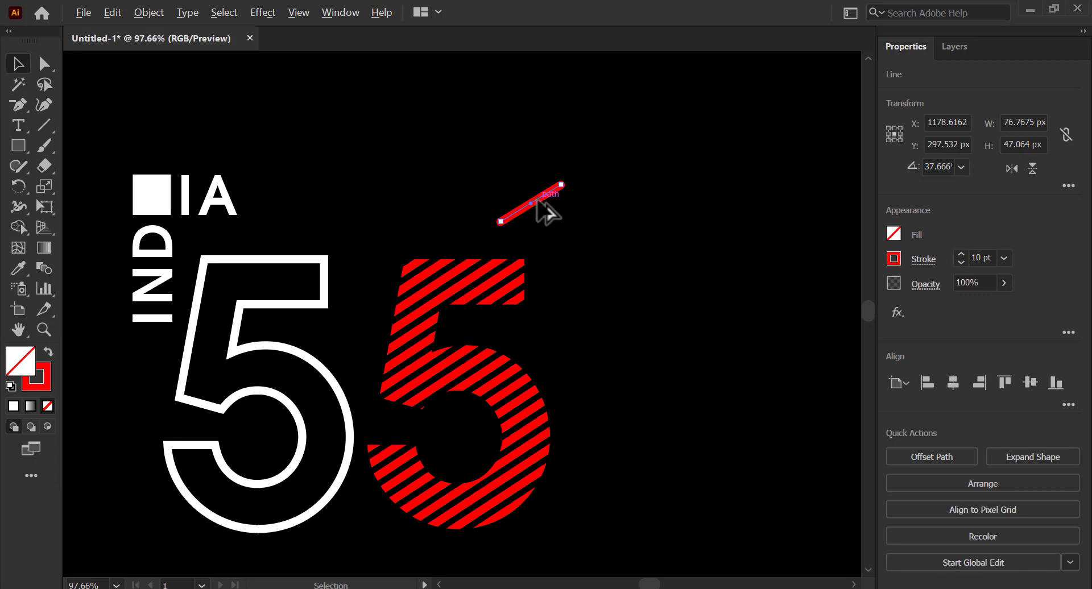
left_click_drag(538, 201, 562, 207)
left_click(529, 205, "shift")
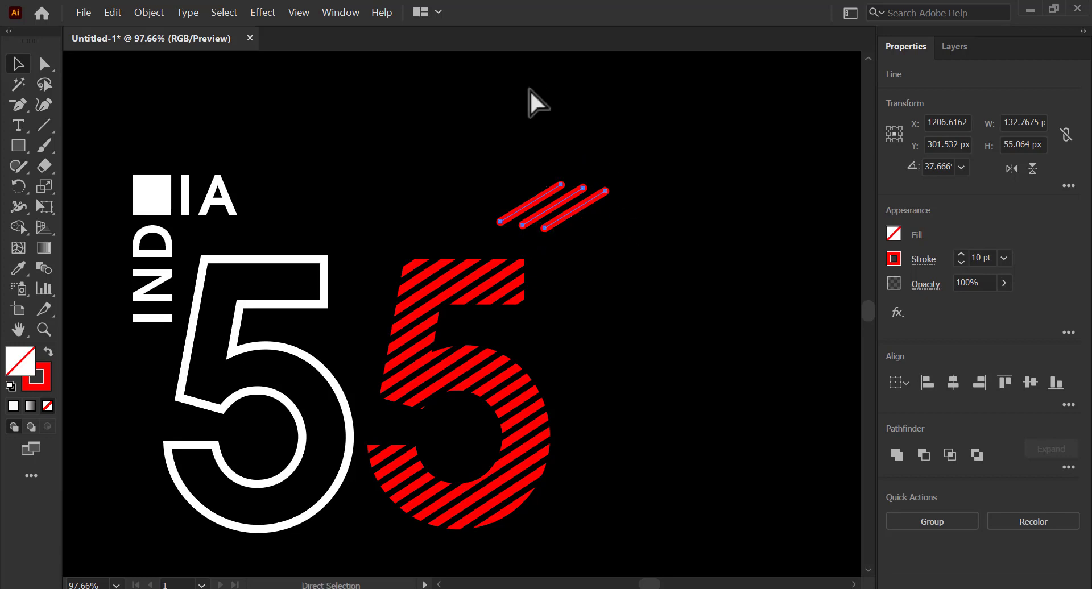
- Level the three red lines' lower ends with a temporary horizontal guide and group them just above the striped 5
key("ctrl+r")
left_click_drag(540, 55, 569, 212)
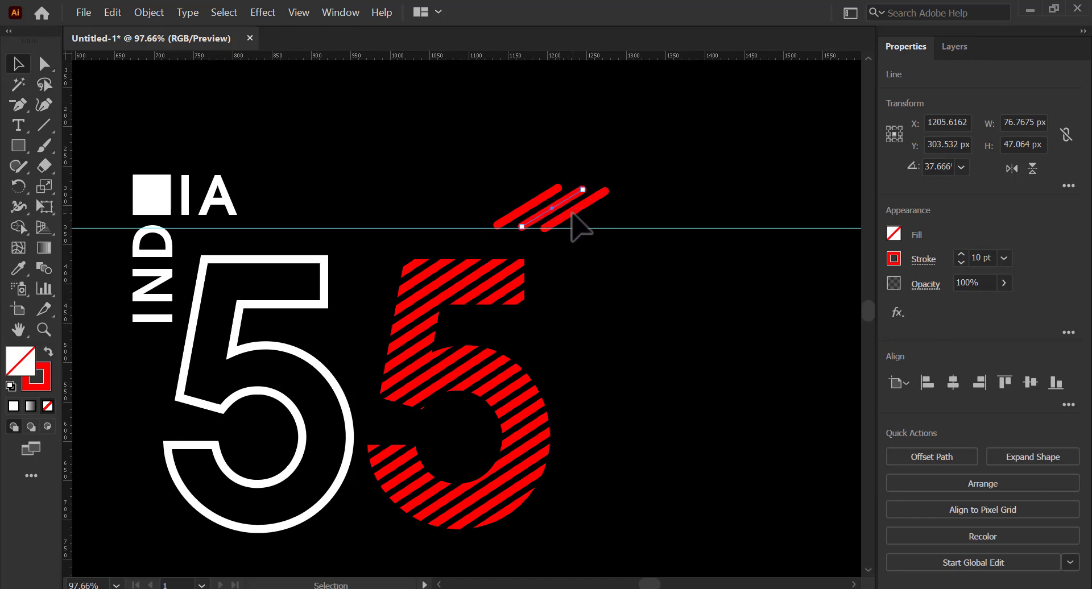
left_click(571, 214, "shift")
left_click(149, 12)
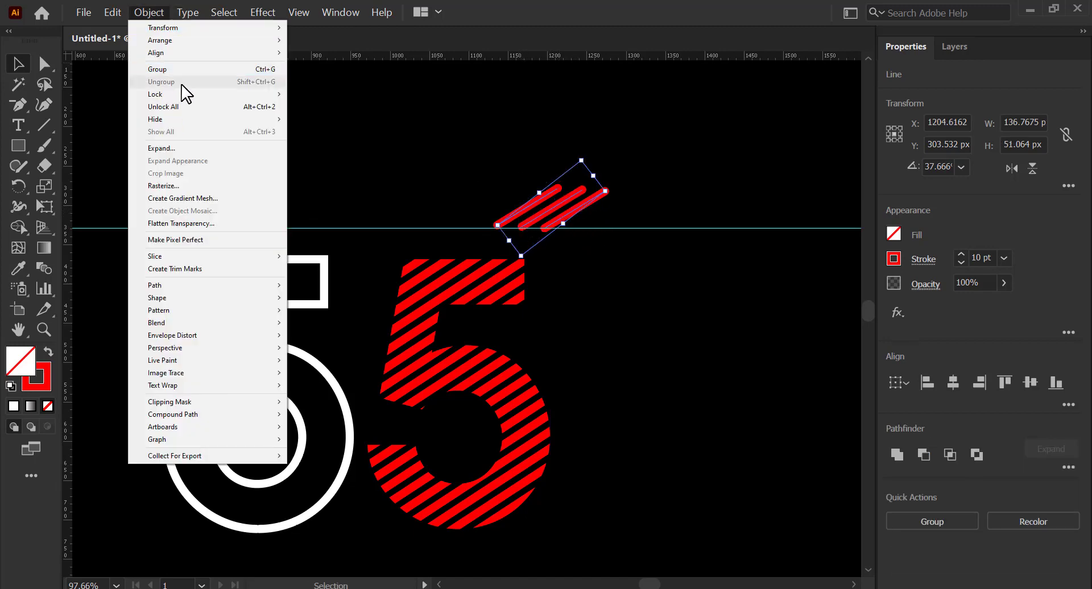
left_click(165, 69)
left_click_drag(550, 216, 489, 213)
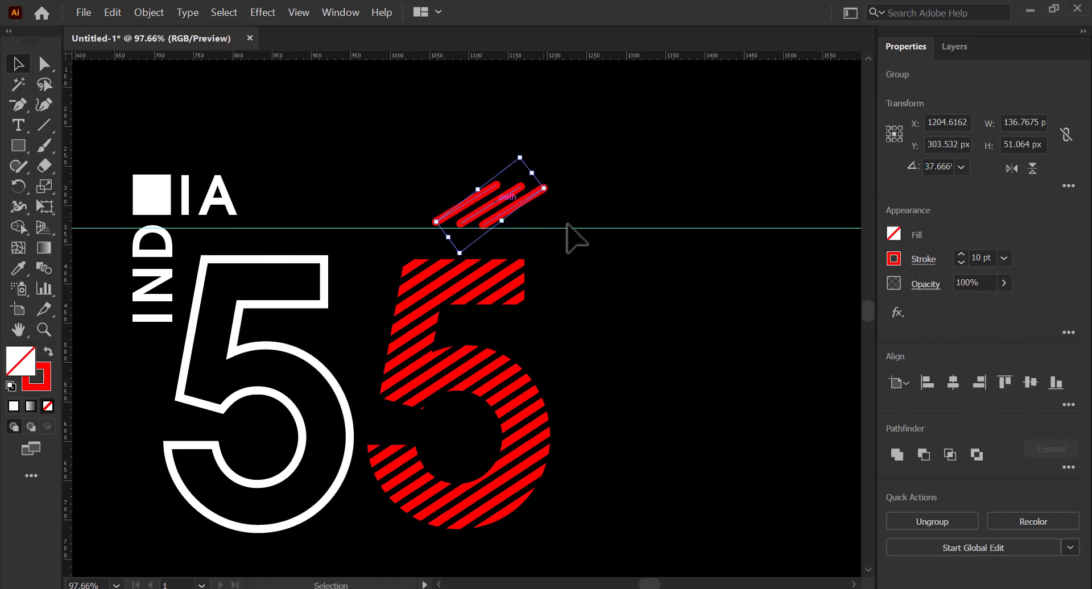
left_click(595, 239)
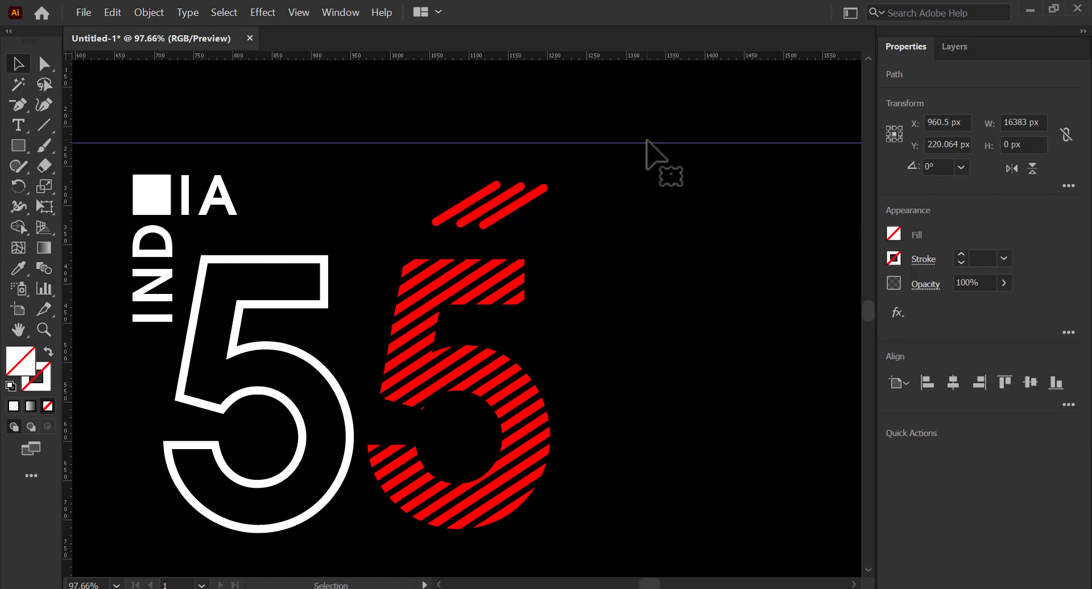
- Copy the IA text toward the striped 5 and change the copy's wording to "RANCHI"
left_click(219, 199)
left_click_drag(219, 199, 384, 229)
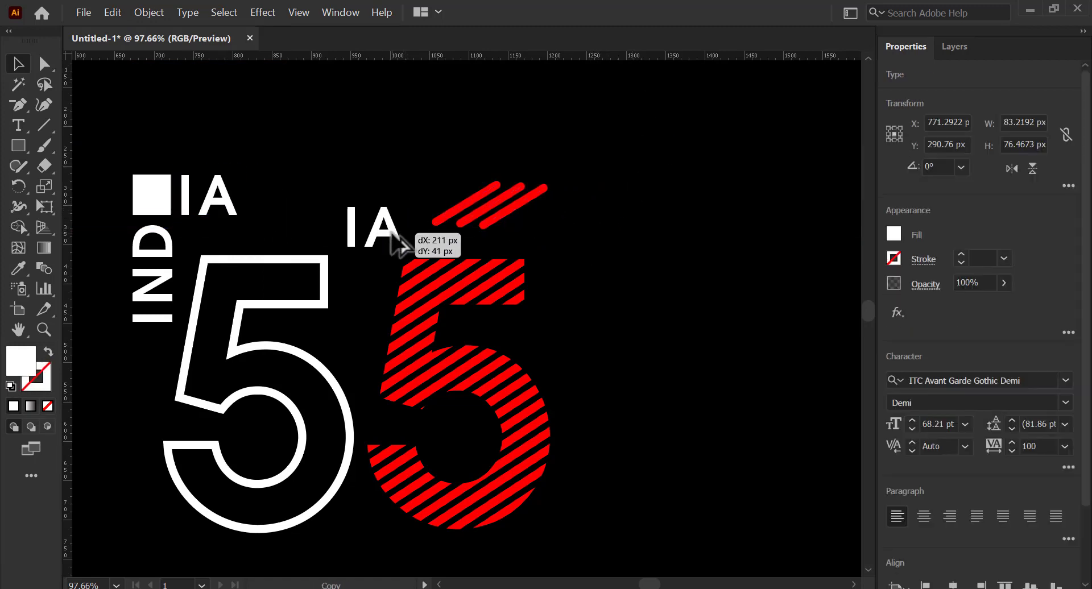
double_click(384, 216)
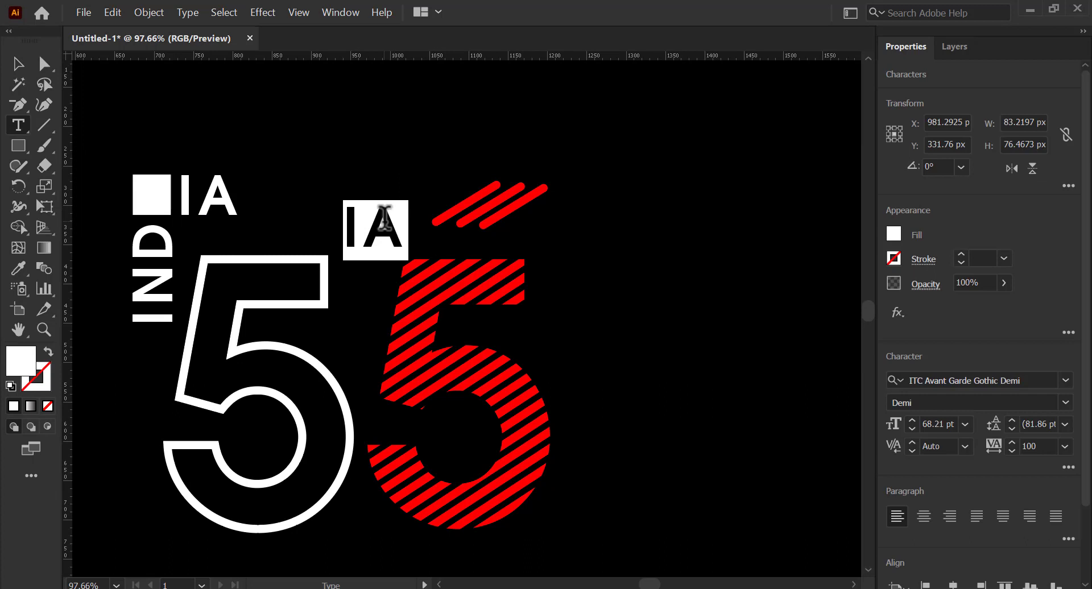
type("RANCH")
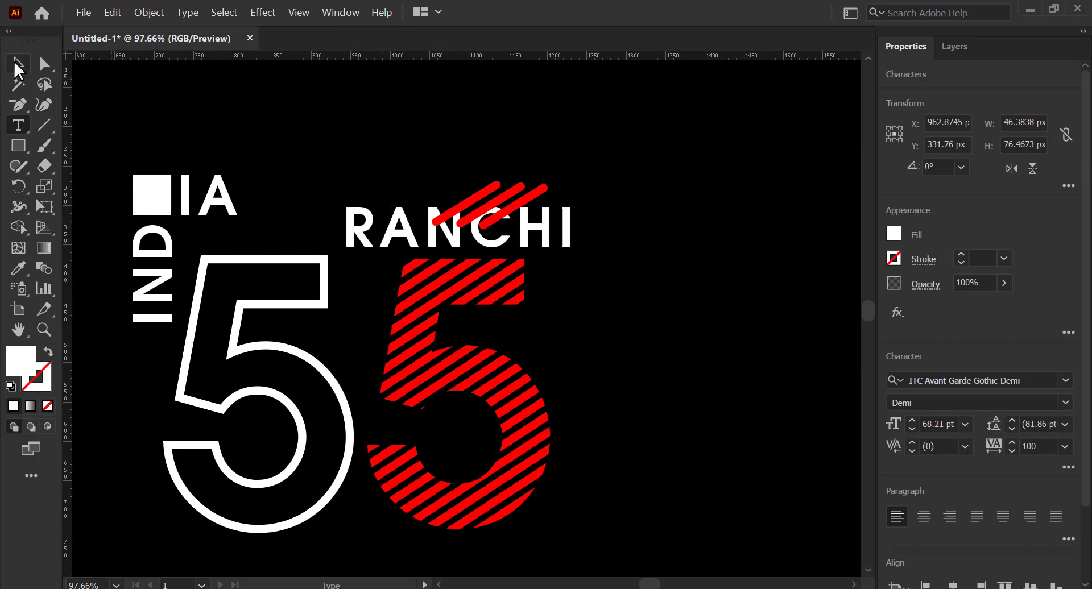
- Scale the RANCHI text down to about 155 px wide and fit it between the red lines and the striped 5
left_click(16, 63)
left_click_drag(581, 200, 529, 226)
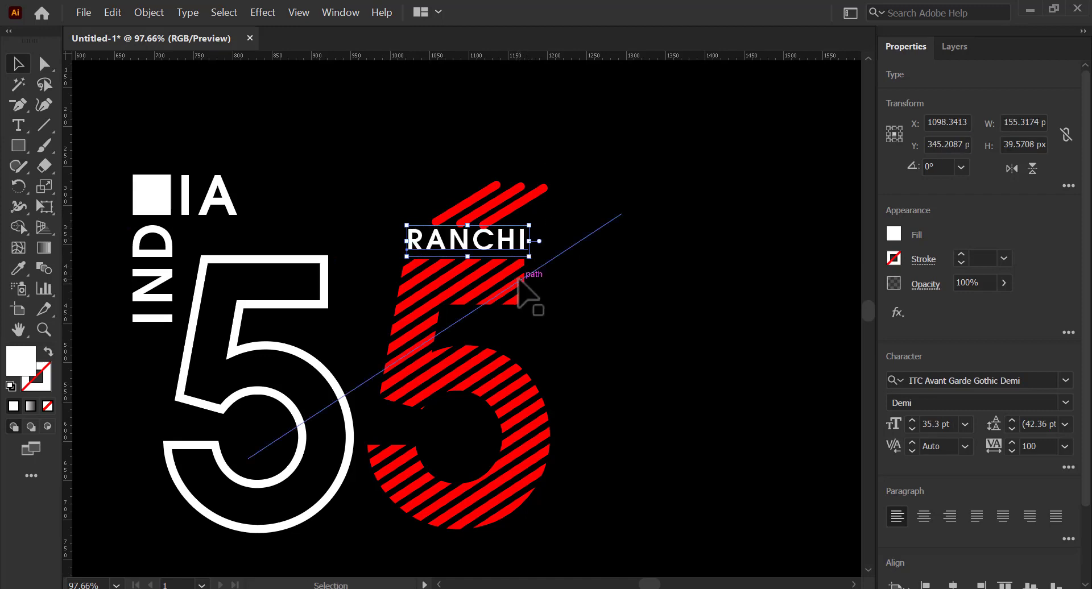
- Shrink the RANCHI text along the striped 5's upper edge and shift the three red lines to sit just above it
left_click(519, 280)
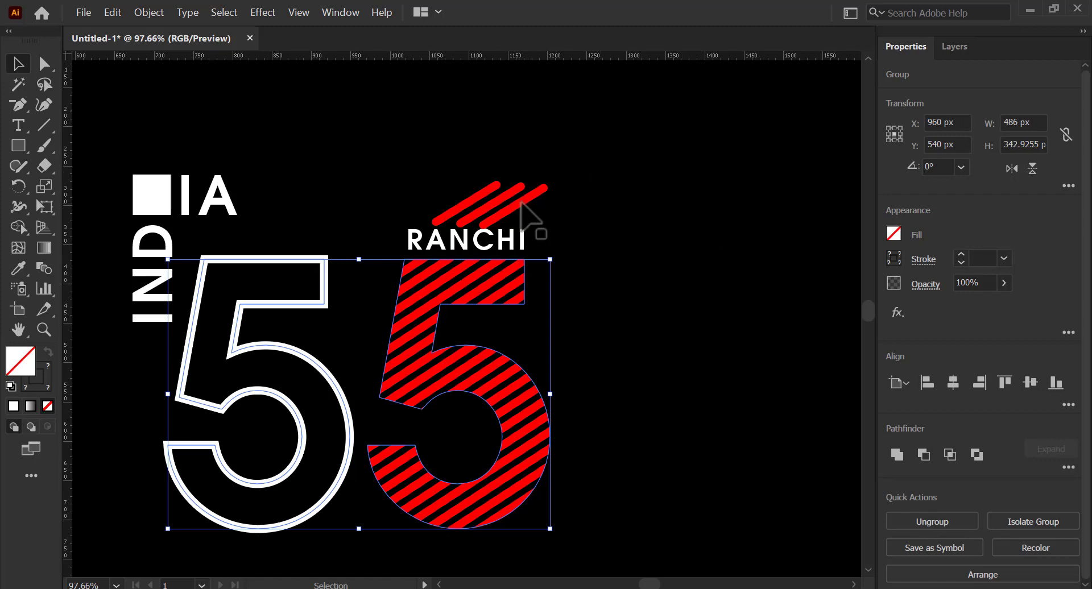
left_click_drag(521, 204, 525, 199)
left_click(460, 242)
left_click_drag(440, 231, 439, 230)
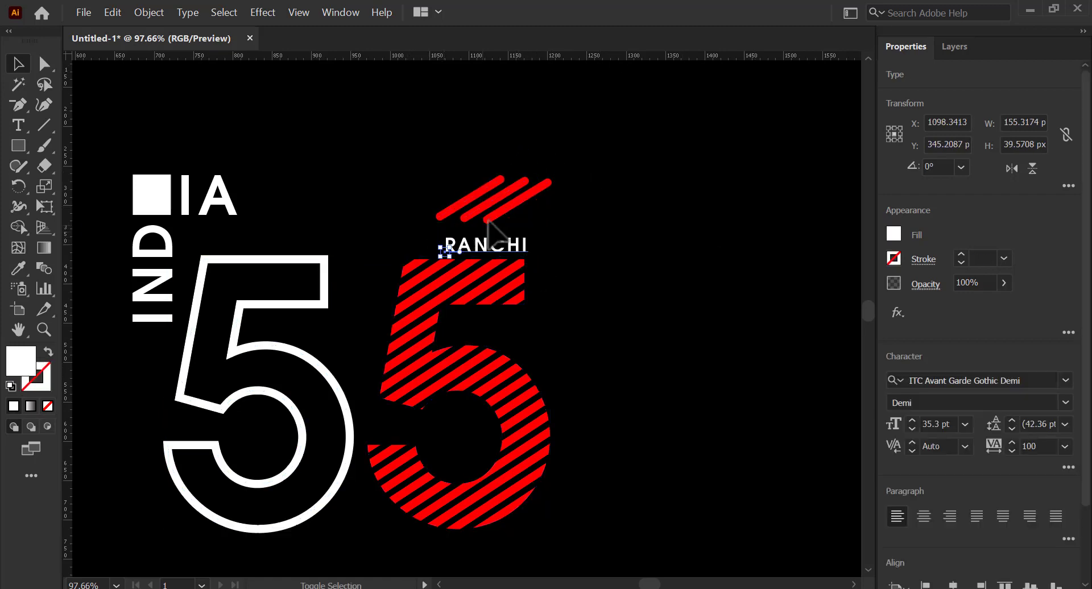
key("ctrl+shift+a")
left_click_drag(508, 203, 521, 211)
key("ctrl+shift+a")
- Copy the three red lines below the outlined 5 and reflect them so their slant is reversed
key("space")
left_click_drag(530, 275, 541, 163)
left_click_drag(433, 253, 527, 269)
left_click_drag(585, 130, 400, 371)
key("z")
right_click(401, 370)
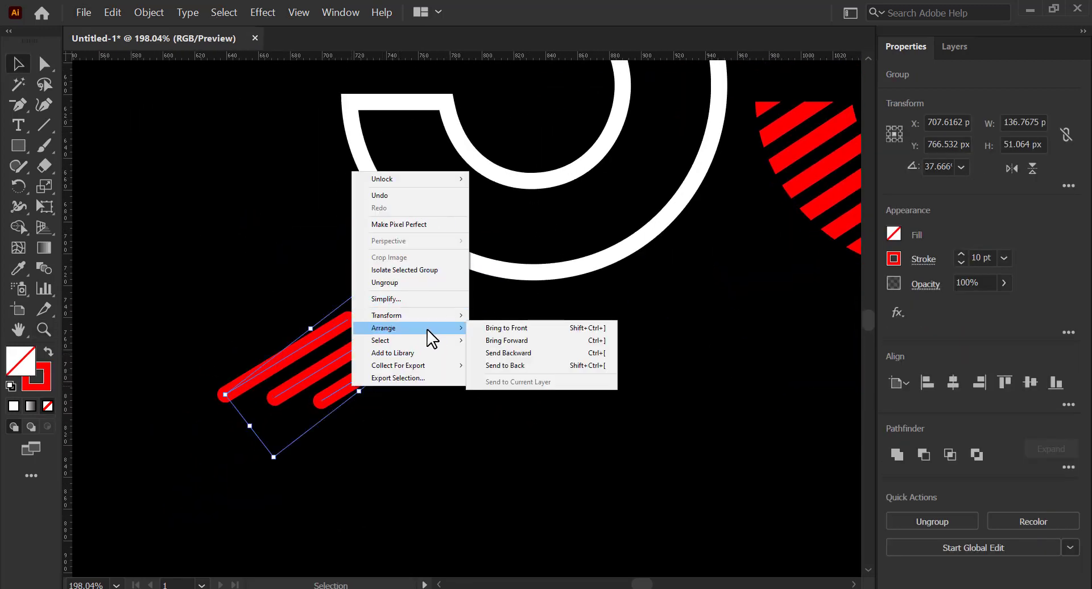
left_click(511, 364)
left_click(463, 408)
- Delete the leftover unreflected lines and place a second reversed trio beside the first to form a row of six red lines
left_click(396, 360)
left_click_drag(419, 379, 599, 365)
key("Delete")
left_click(419, 389, "shift")
scroll(435, 387, "right", 2)
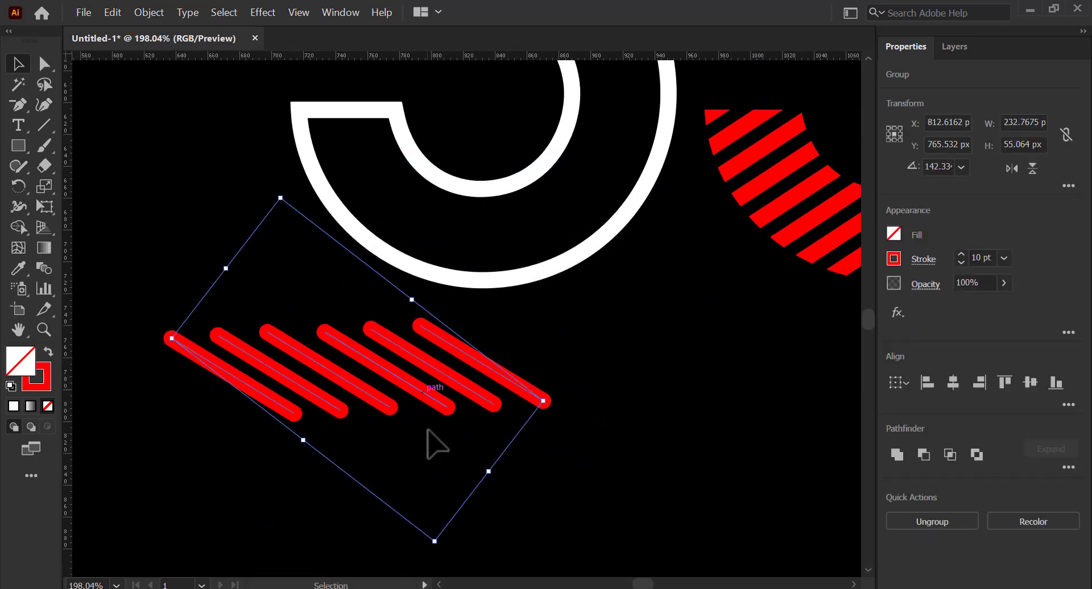
- Nudge the second red trio about 5 px right and 4 px down to even the row, and group the six lines
left_click(724, 383)
left_click(516, 405)
key("Right")
key("Right")
key("Right")
key("Right")
key("Right")
key("Left")
left_click(388, 407, "shift")
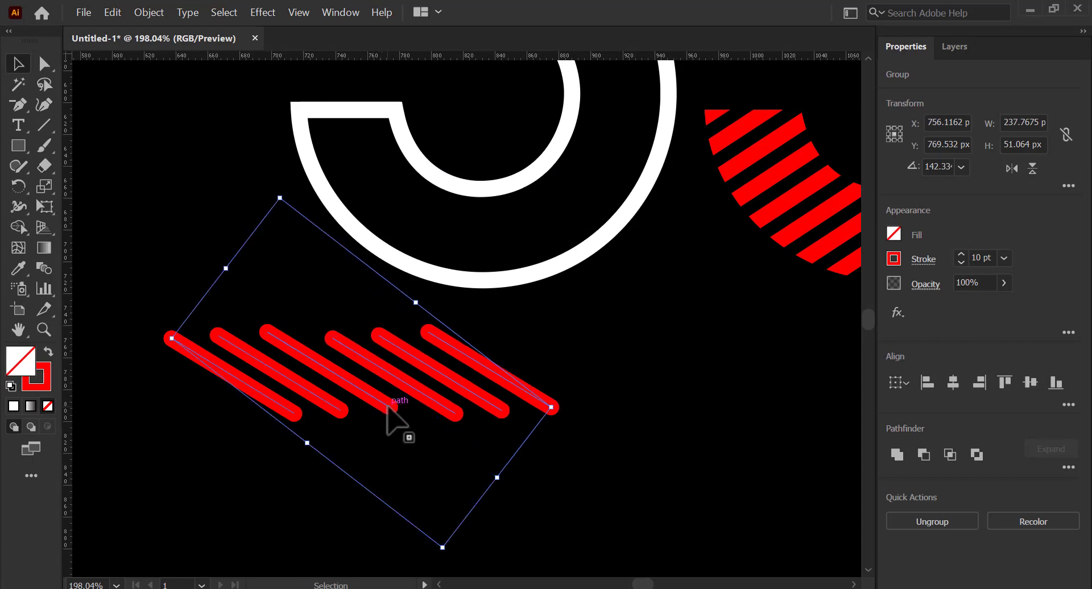
key("ctrl+g")
- Duplicate the six-line red group just below itself and set the duplicate's stroke to white
left_click_drag(509, 373, 532, 341)
mouse_move(450, 373)
left_mouse_down()
mouse_move(443, 424)
mouse_move(501, 460)
left_mouse_up()
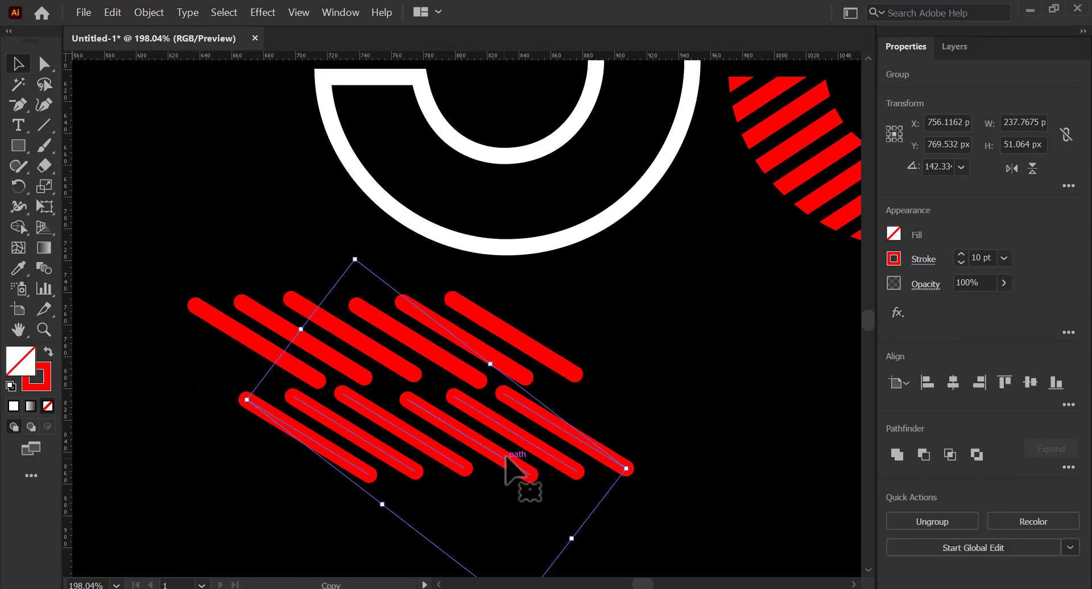
left_click(894, 258)
left_click(721, 353)
- Reflect the white line group to reverse its slant and move it directly beneath the red lines
right_click(511, 203)
mouse_move(549, 275)
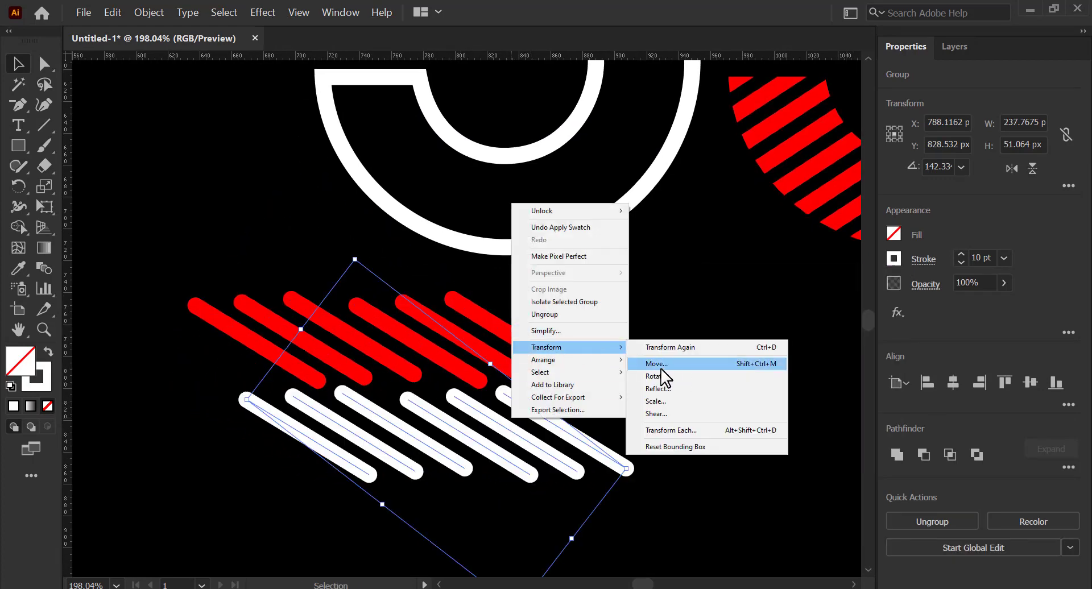
left_click(658, 311)
left_click(547, 409)
left_click_drag(404, 398, 310, 415)
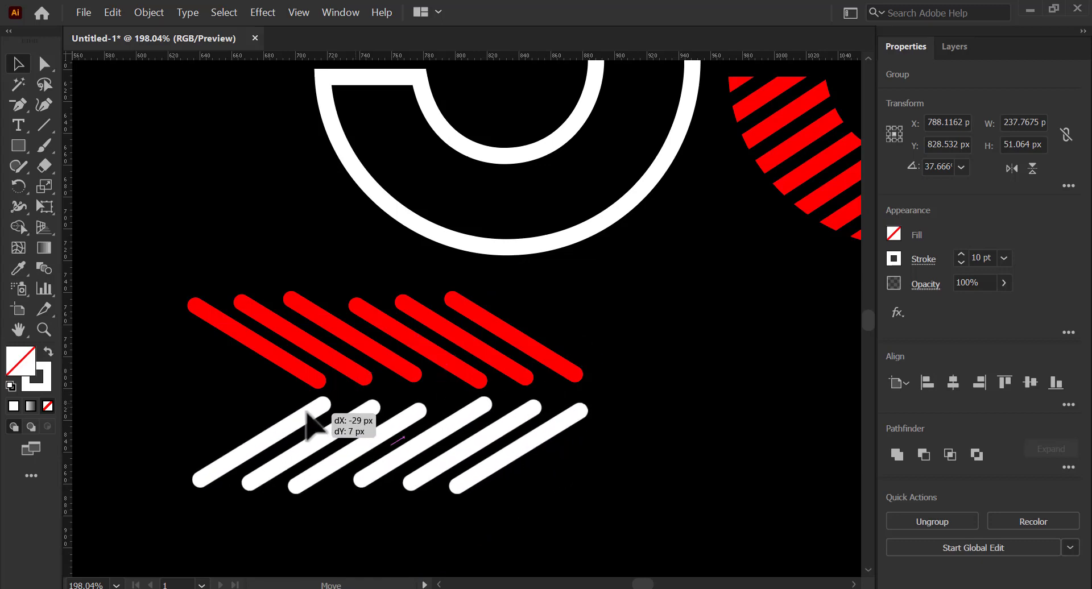
- Ungroup the white lines into their two trios and place a horizontal guide at Y 805 px along their upper ends
left_click(568, 451)
key("z")
left_click_drag(569, 452, 663, 447)
key("v")
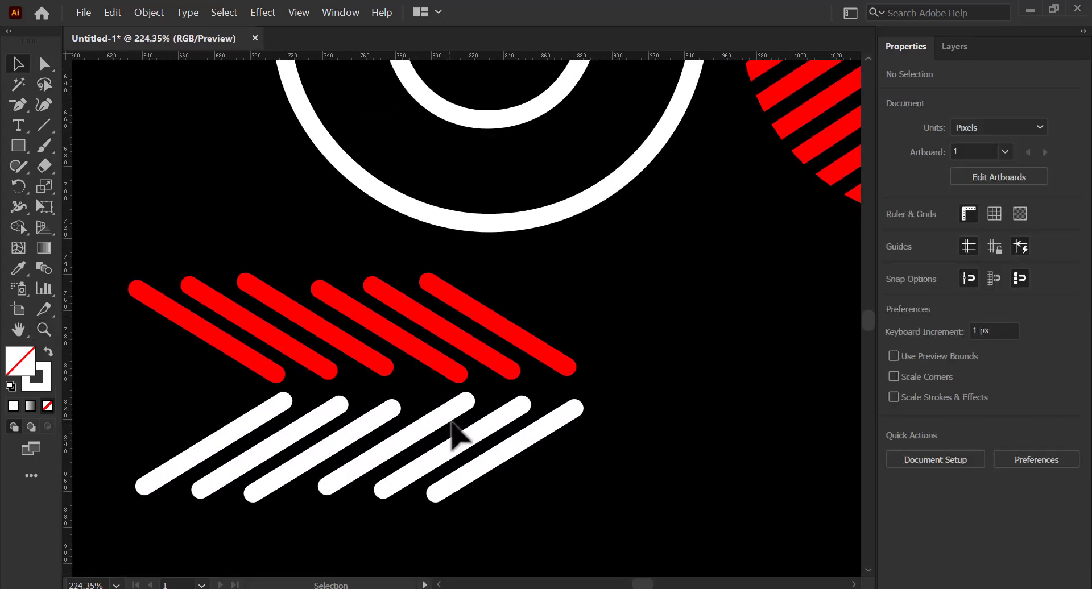
left_click(449, 417)
left_click(147, 11)
left_click(165, 142)
left_click(579, 299)
left_click_drag(341, 56, 284, 392)
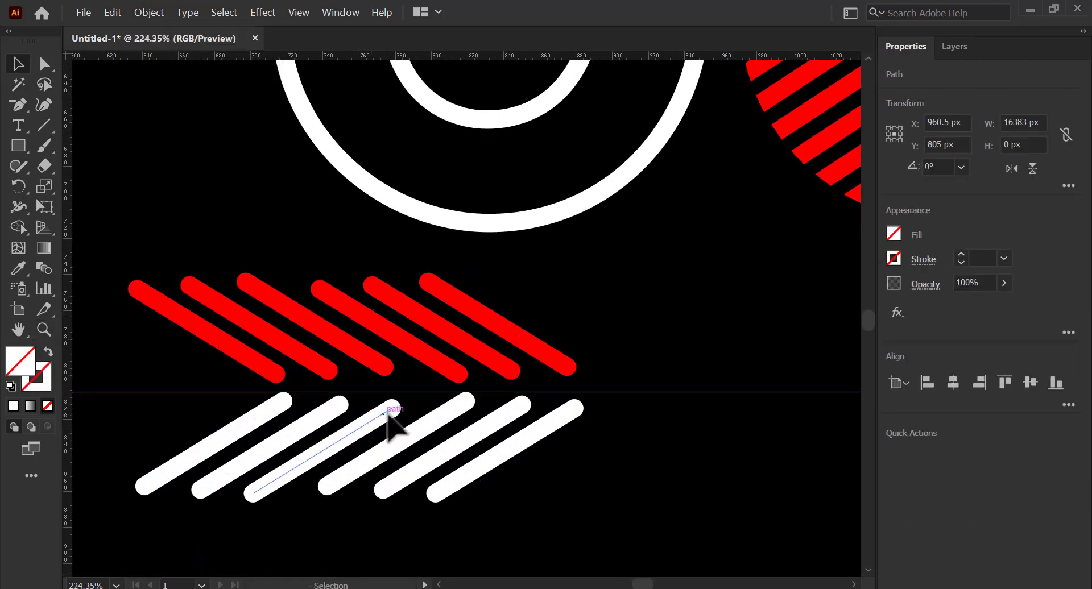
- Level the six white lines' upper ends with the guide and space them evenly, editing them inside their groups
left_click_drag(386, 413, 338, 407)
double_click(388, 413)
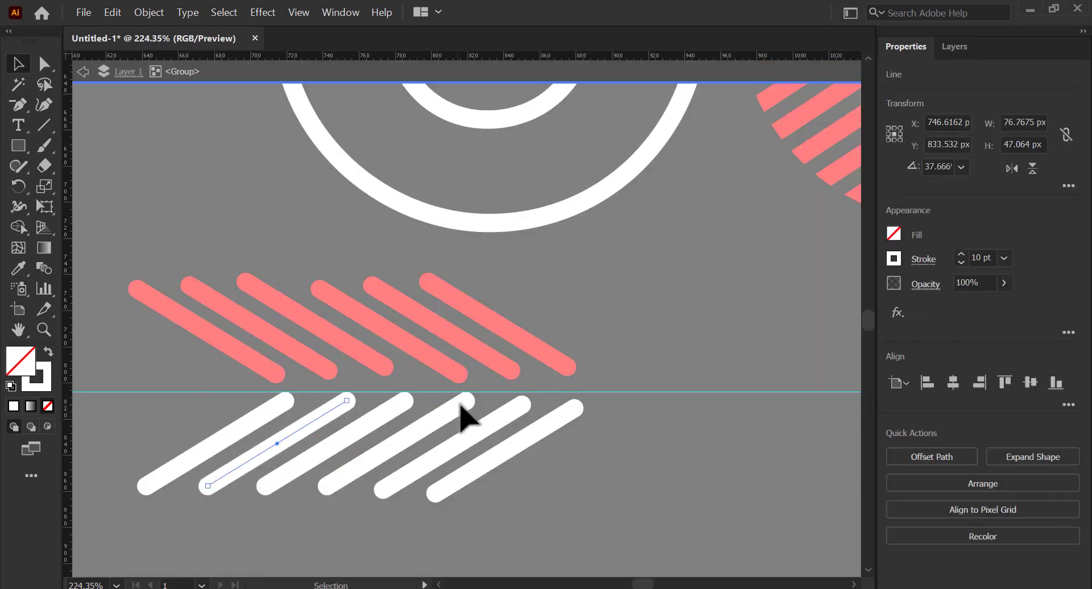
left_click(510, 408)
double_click(205, 166)
double_click(511, 412)
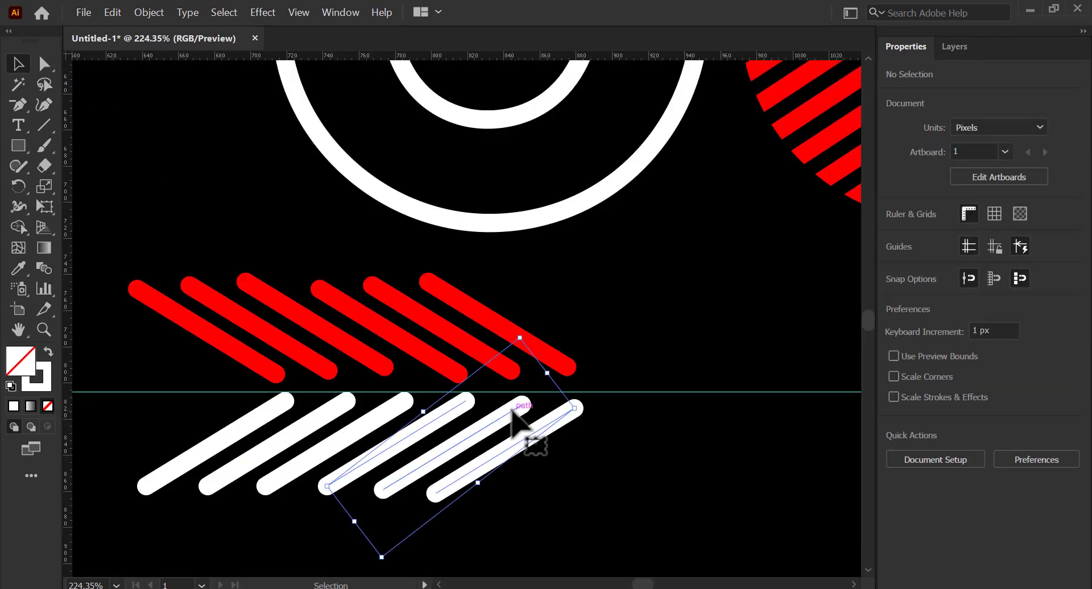
key("Escape")
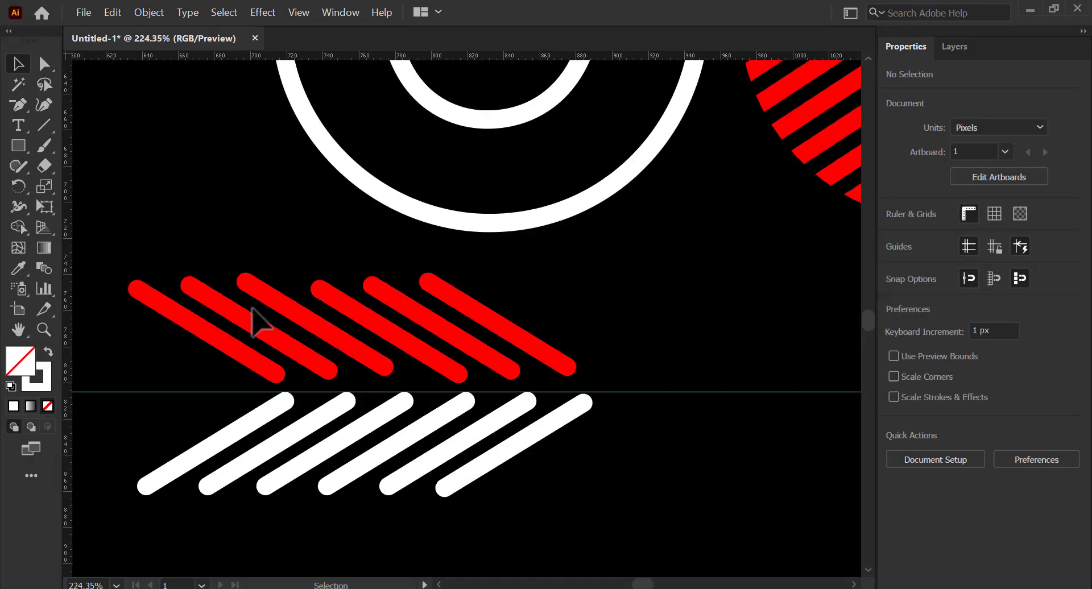
- Delete the six uneven red lines and group the two white trios into one row
left_click(318, 371)
key("Delete")
left_click(395, 450)
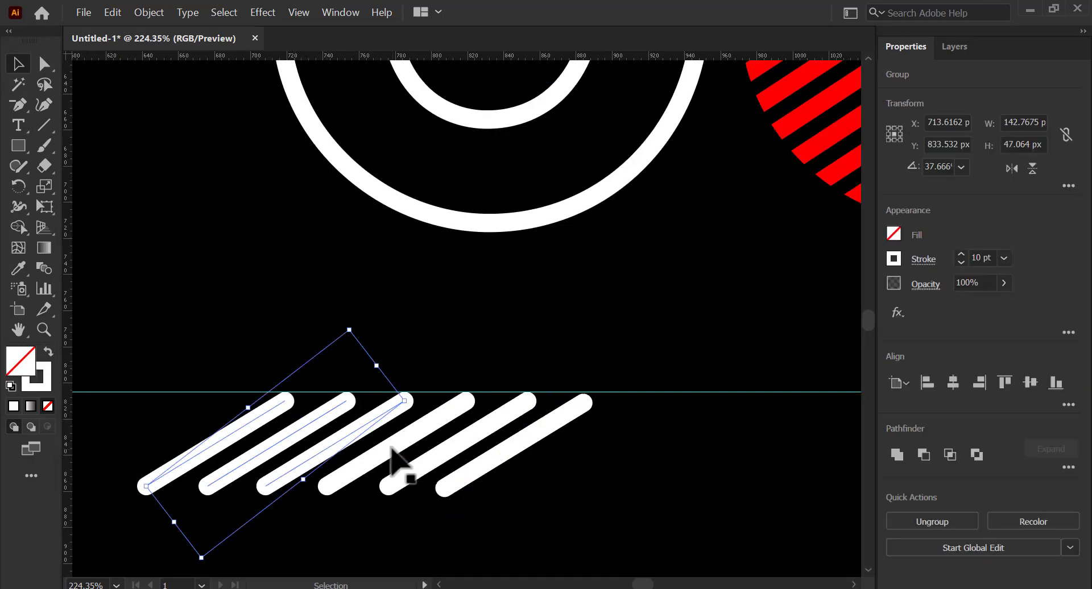
left_click(149, 12)
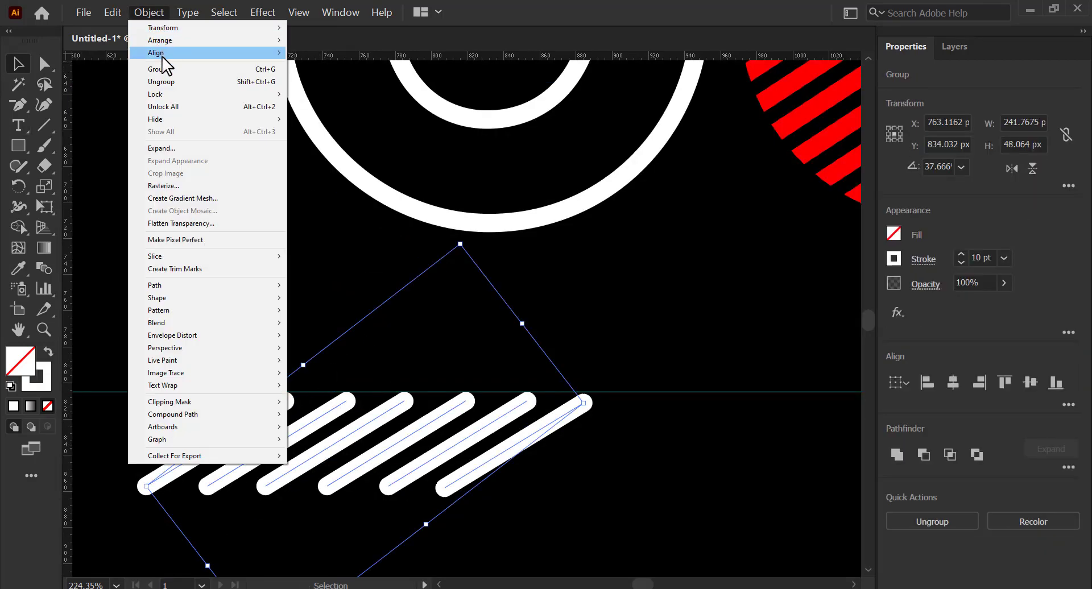
- Copy the white six-line group directly above itself and reflect the copy across the vertical axis
left_click_drag(398, 423, 382, 318)
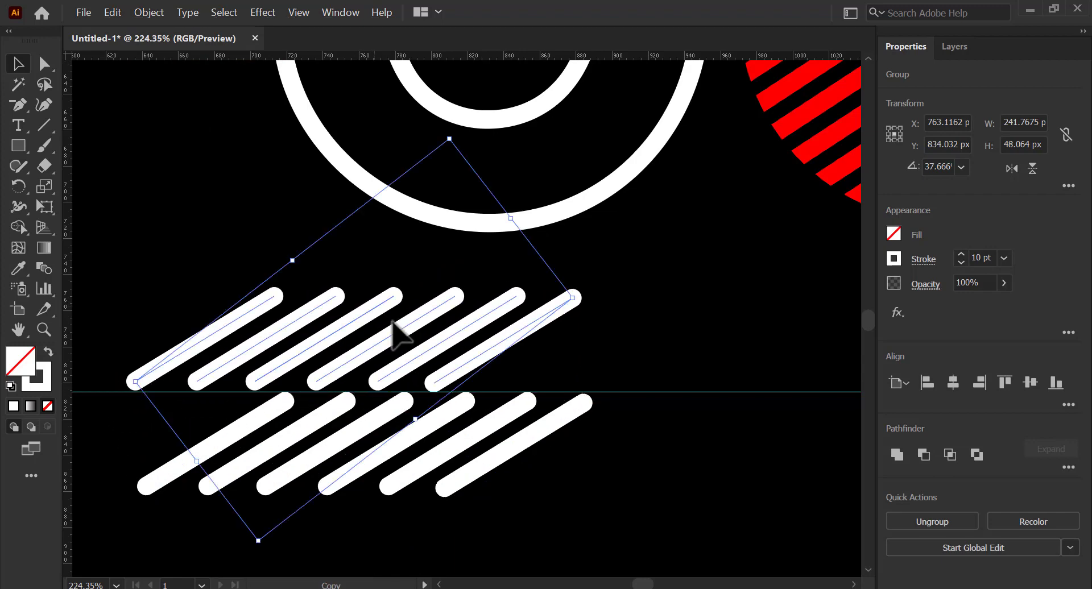
right_click(443, 357)
mouse_move(505, 505)
left_click(585, 543)
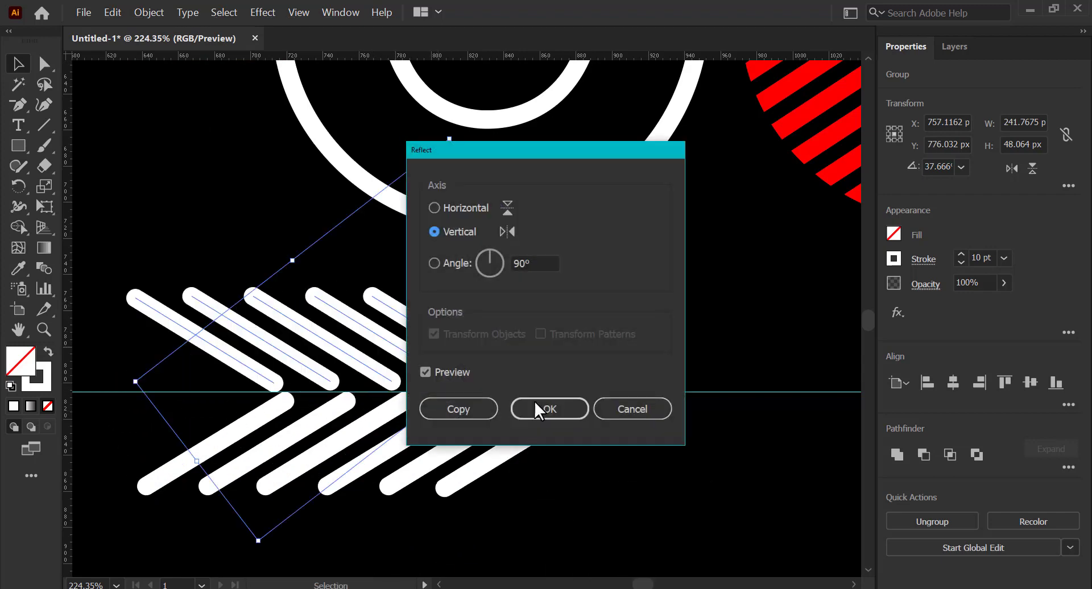
left_click(535, 411)
- Set the reflected upper group's stroke to red and shift it into line with the white group as an arrow pattern
left_click(892, 263)
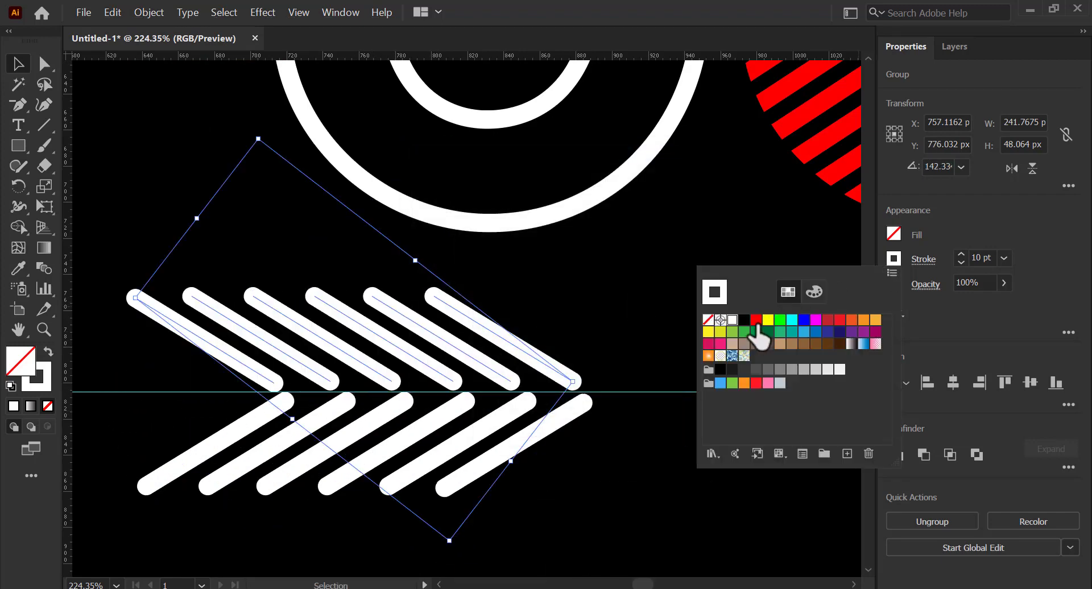
left_click(756, 321)
left_click_drag(542, 364, 552, 354)
- Set the stroke weight of the red and white line groups to 5 pt
left_click(594, 394)
key("z")
mouse_move(613, 402)
left_mouse_down()
mouse_move(400, 397)
mouse_move(532, 371)
mouse_move(456, 364)
mouse_move(561, 404)
mouse_move(590, 403)
left_mouse_up()
key("v")
left_click(489, 399)
left_click(389, 367, "shift")
left_click(1005, 258)
left_click(1023, 324)
- Scale the red and white line groups together down to about 66 px wide and set their stroke weight to 3 pt
key("z")
key("space")
left_click_drag(591, 403, 501, 410)
left_click(1004, 259)
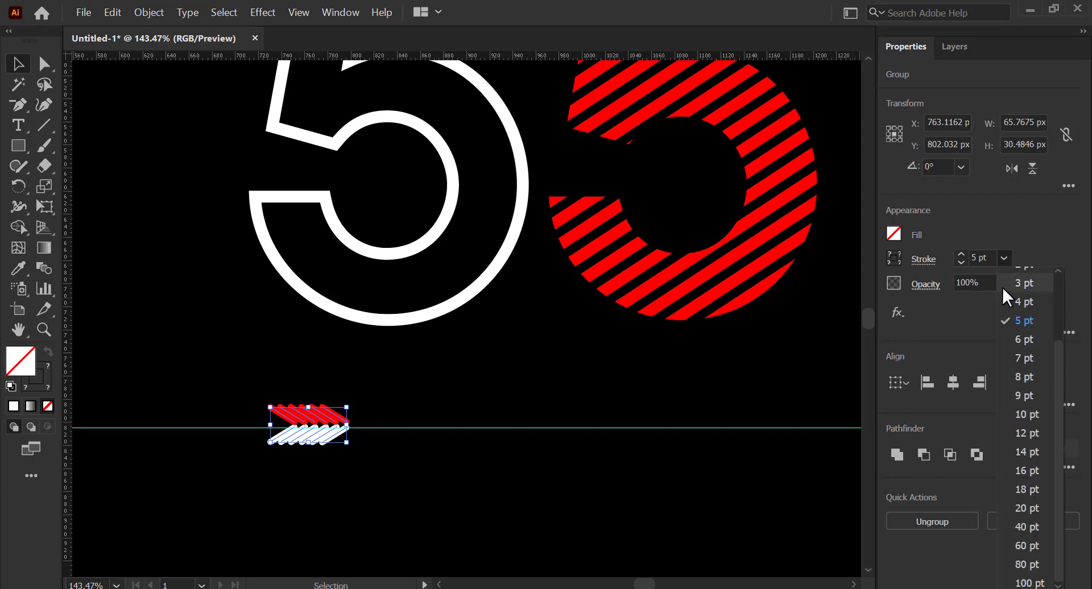
left_click(1016, 295)
- Move the small red and white arrow pattern up beneath the outlined 5 and remove the horizontal guide
left_click_drag(333, 425, 373, 378)
left_click(422, 409)
key("z")
left_click_drag(488, 430, 417, 423)
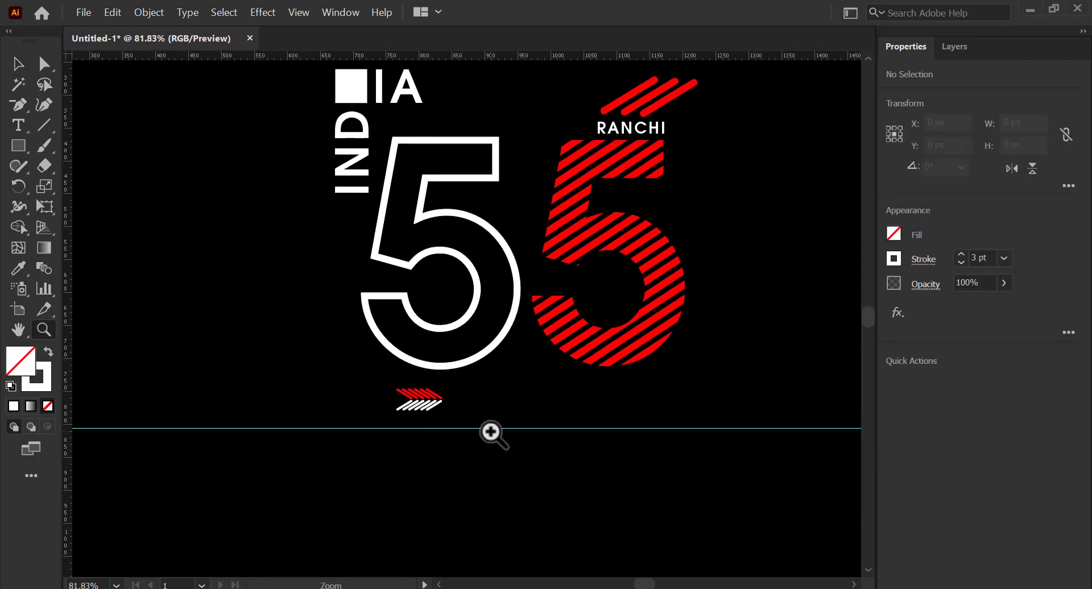
key("v")
left_click_drag(496, 429, 563, 163)
left_click_drag(581, 198, 500, 286)
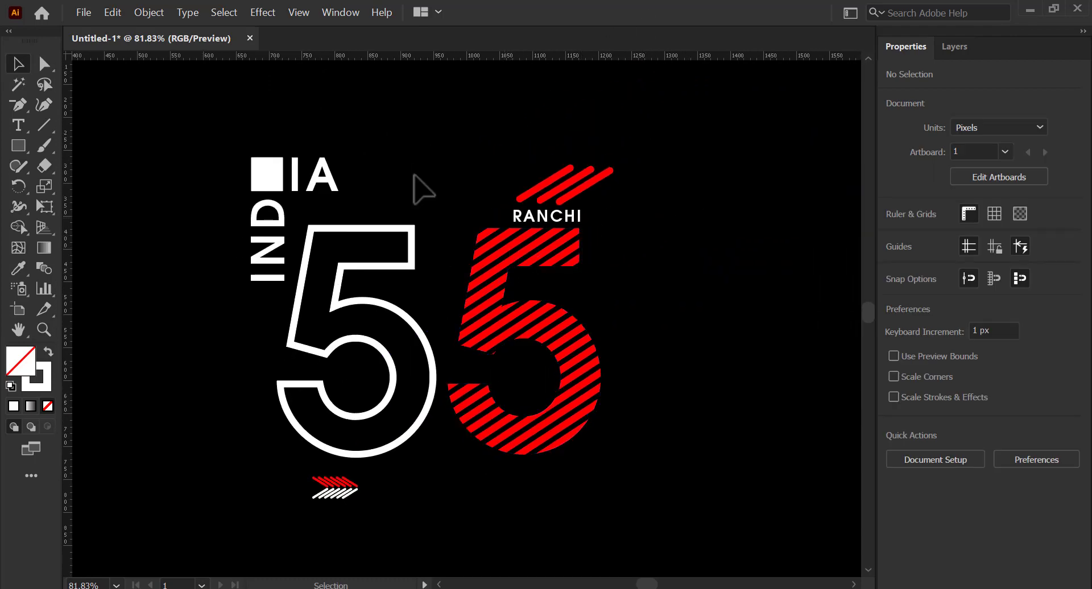
- Draw a small rectangle about 30 px wide between the INDIA letters and delete its lower-right anchor point to make a triangle
left_click_drag(16, 147, 80, 145)
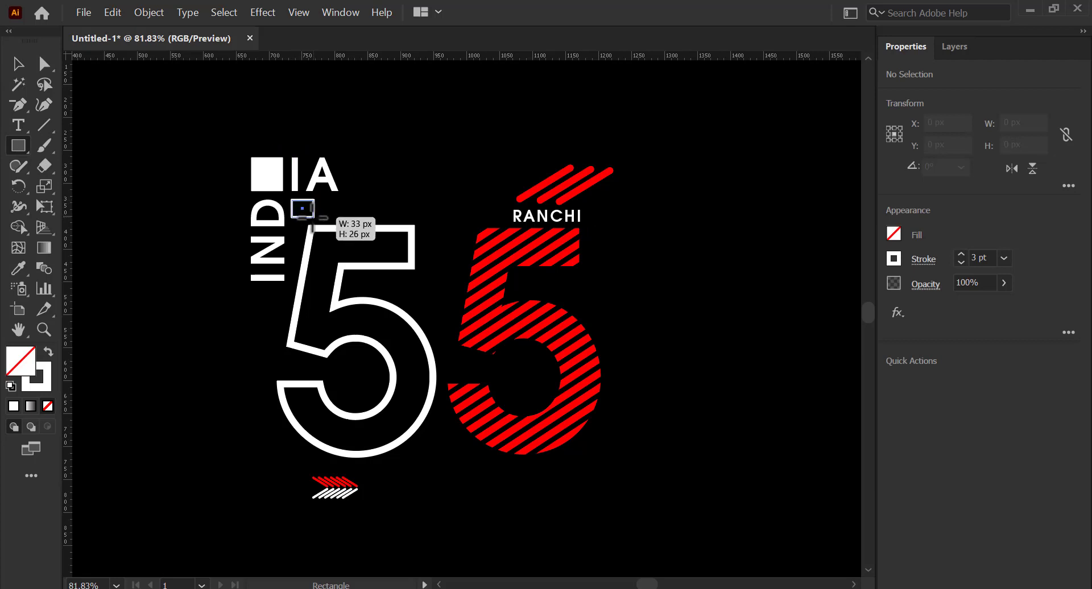
left_click_drag(312, 220, 312, 219)
left_click(44, 63)
left_click(312, 220)
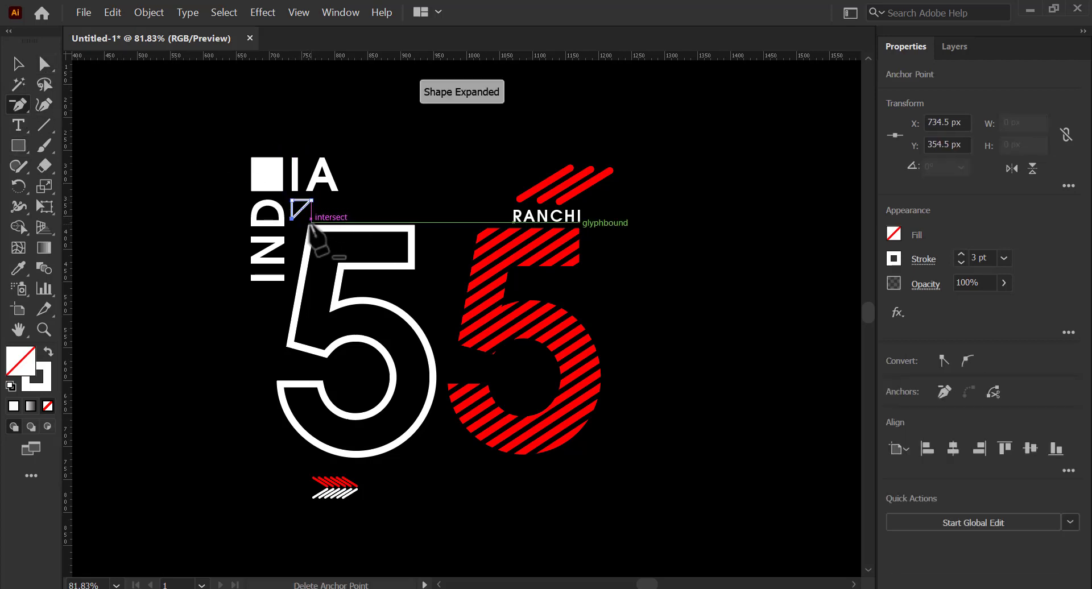
- Sample the striped 5's red for the triangle and swap it to a solid red fill with no stroke
key("i")
left_click(478, 272)
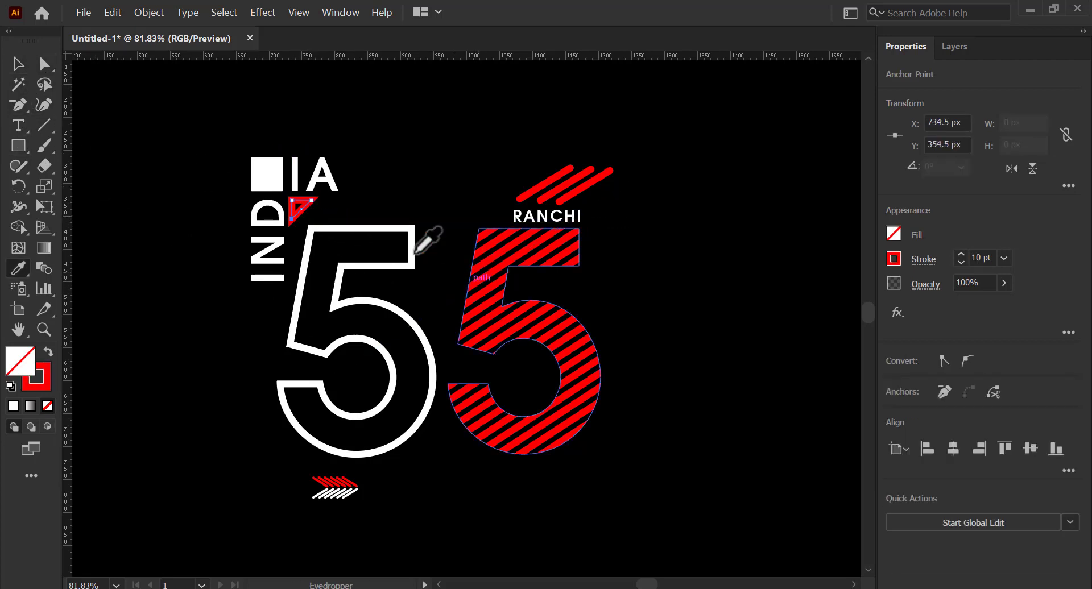
left_click(17, 63)
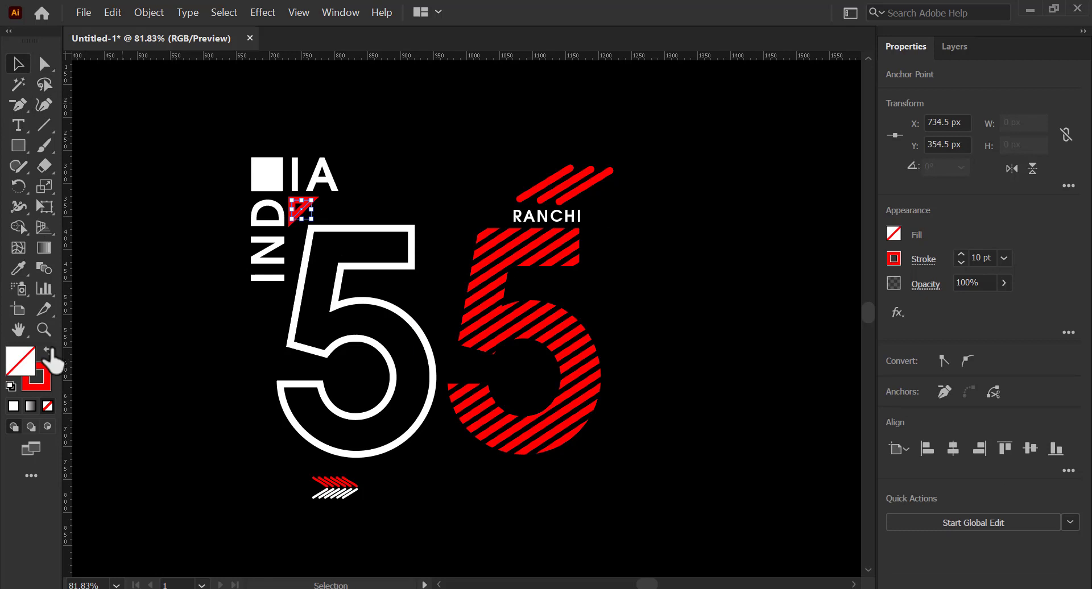
left_click(140, 267)
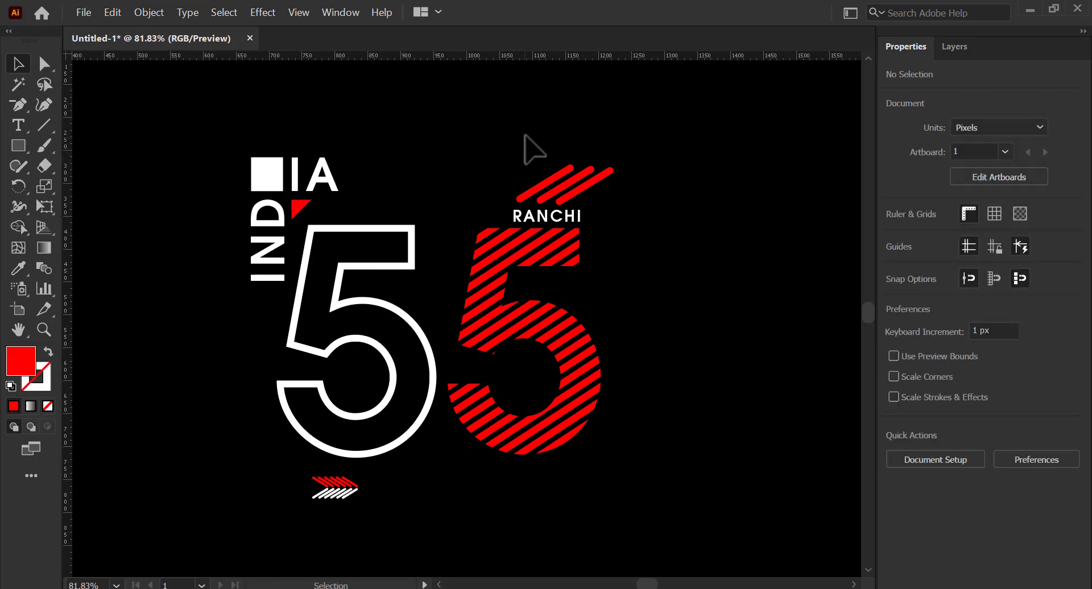
- Ungroup the outlined 5 and the striped 5 so that each can be moved separately
left_click_drag(509, 138, 549, 280)
left_click(519, 307)
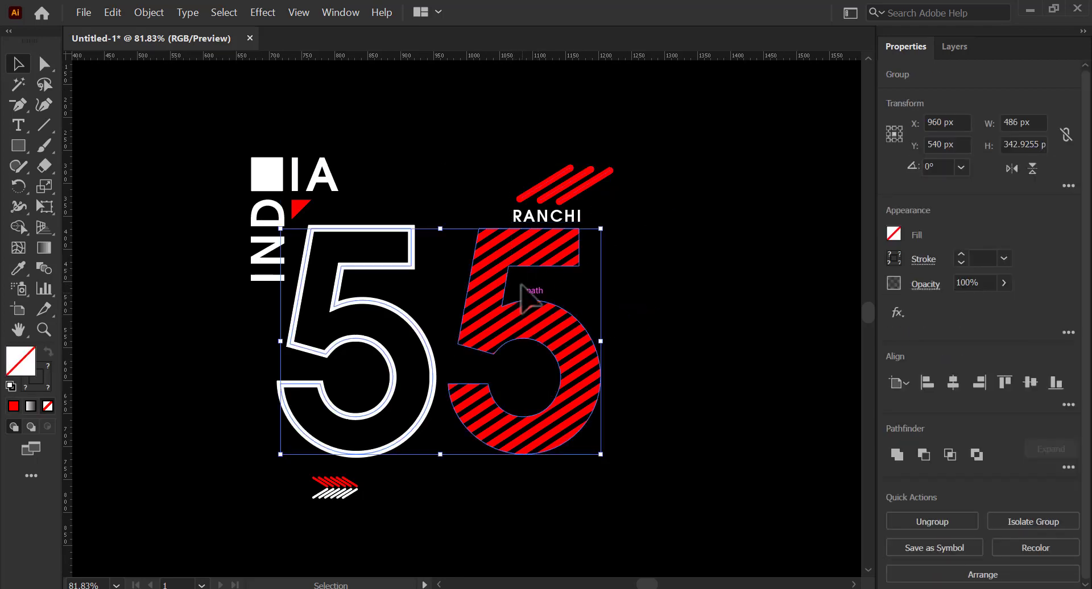
right_click(518, 310)
left_click(579, 421)
left_click(514, 171)
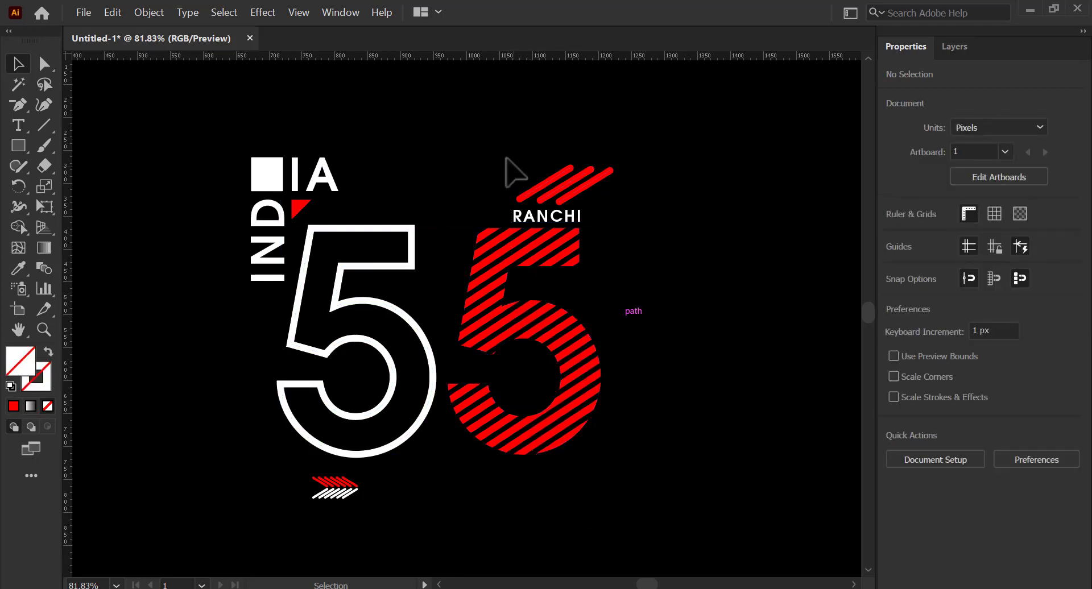
right_click(537, 271)
left_click(561, 370)
- Move the striped 5 with RANCHI and the three red lines leftward so it overlaps the outlined 5
left_click(502, 269, "shift")
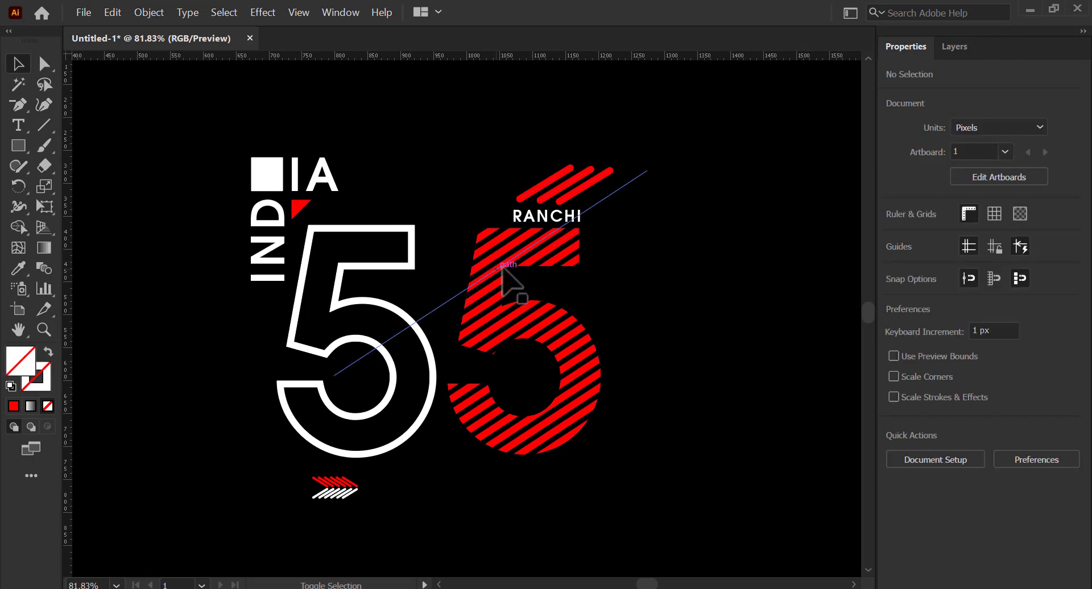
left_click_drag(502, 269, 434, 270)
scroll(627, 329, "left", 3)
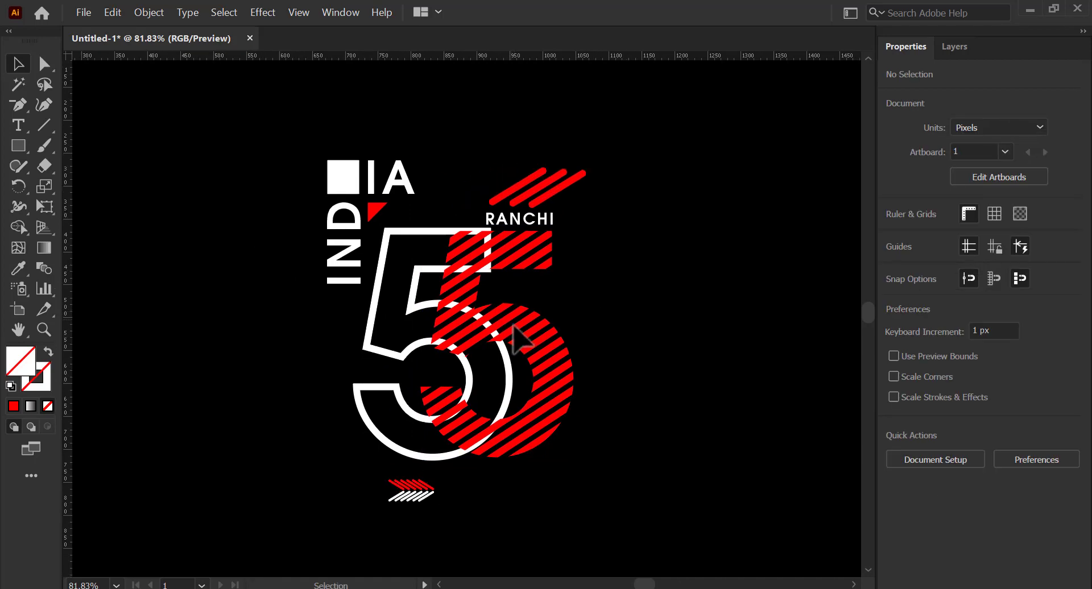
- Move both halves of the small arrow pattern together slightly up and left, closer to the outlined 5's base
left_click(407, 492)
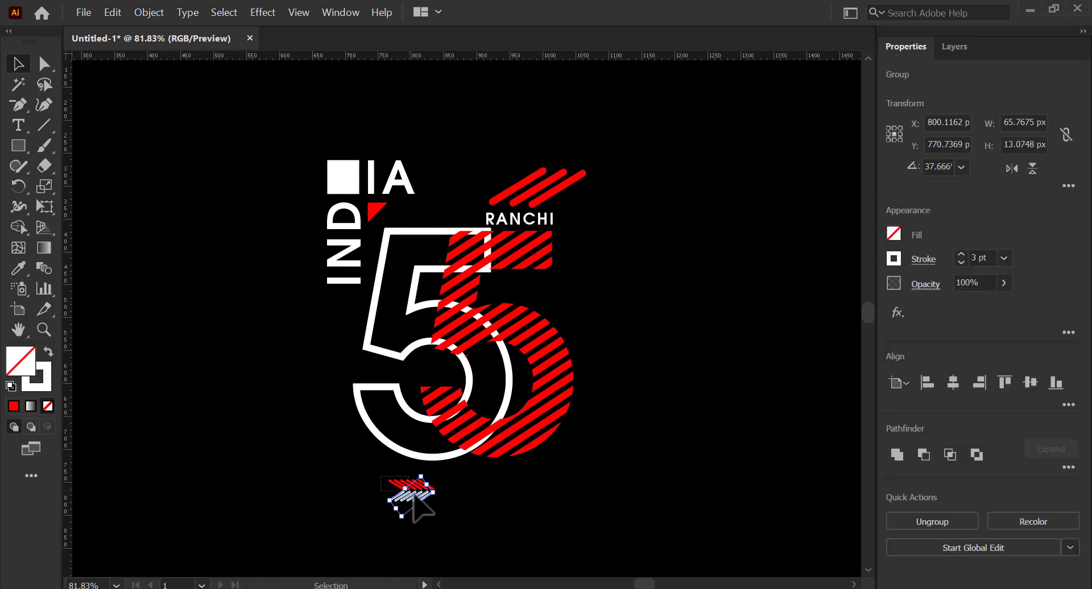
right_click(409, 495)
left_click(411, 504)
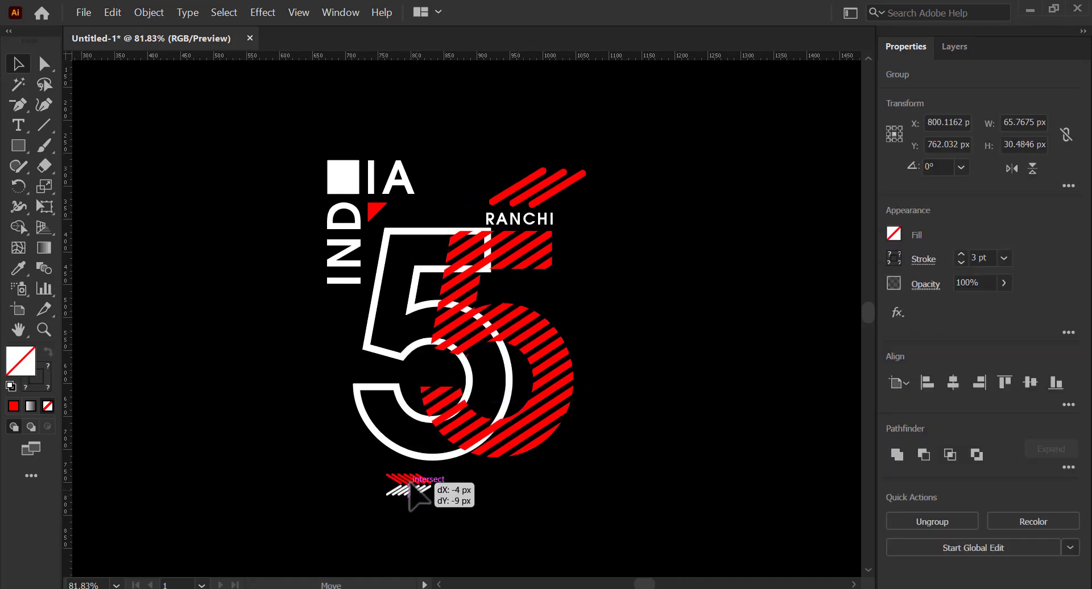
left_click_drag(409, 482, 407, 481)
left_click(445, 468)
- Copy the IA text down beside the small arrow pattern and change the copy's wording to "CLOTHING COMPANY"
left_click_drag(516, 221, 516, 276)
key("ctrl+z")
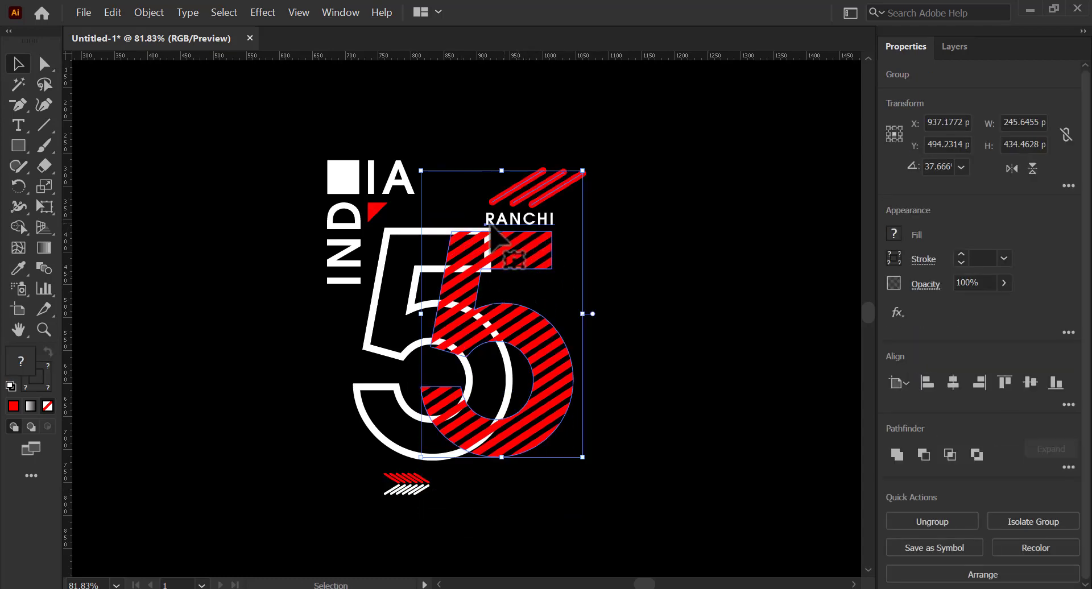
left_click_drag(399, 187, 485, 493)
double_click(481, 472)
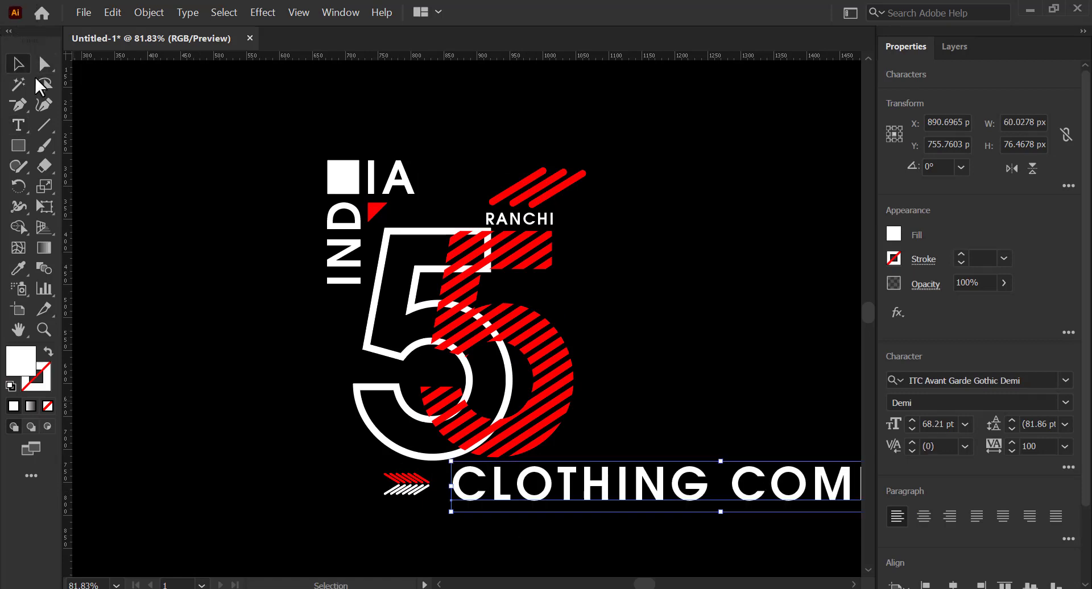
- Scale the CLOTHING COMPANY text down to about 273 px wide and align it just beside the small arrow pattern
left_click_drag(716, 498, 544, 526)
left_click_drag(818, 489, 637, 507)
left_click_drag(569, 509, 553, 488)
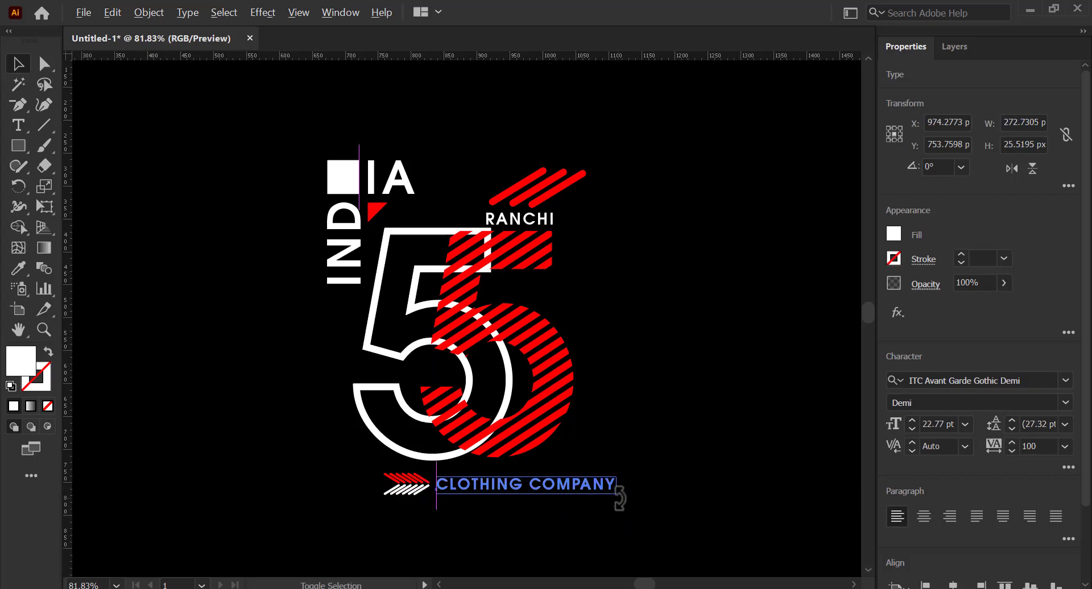
- Scale the CLOTHING COMPANY text down to about 205 px wide and shift it with the small arrow pattern leftward beneath the outlined 5
mouse_move(412, 488)
left_mouse_down()
mouse_move(387, 484)
mouse_move(424, 482)
left_mouse_up()
left_click(433, 481)
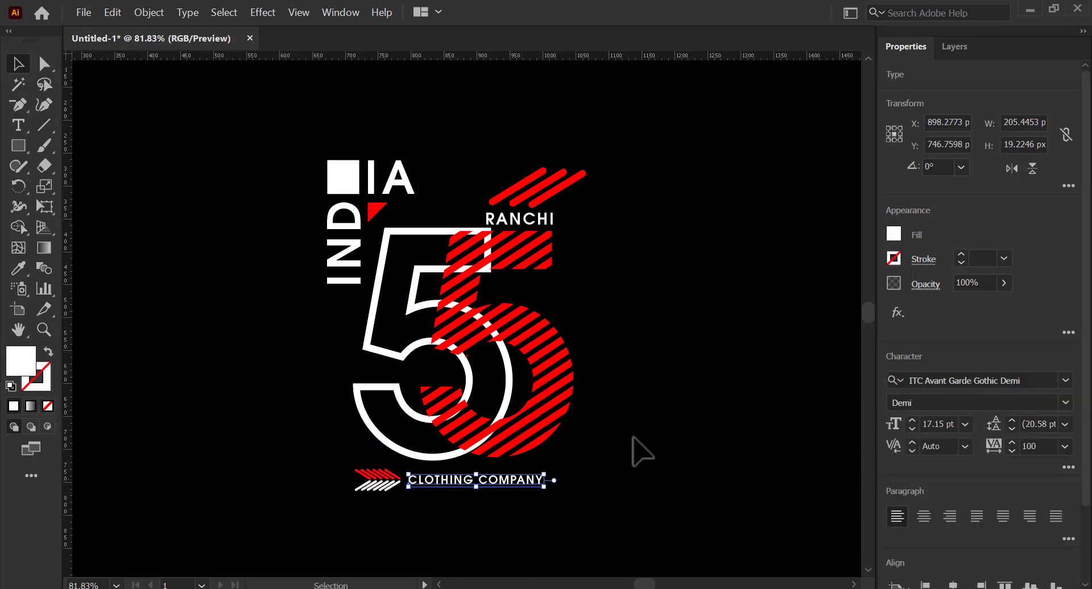
- Set the CLOTHING COMPANY text's tracking to 0 and scale the text up to about 227 px wide
left_click(1061, 468)
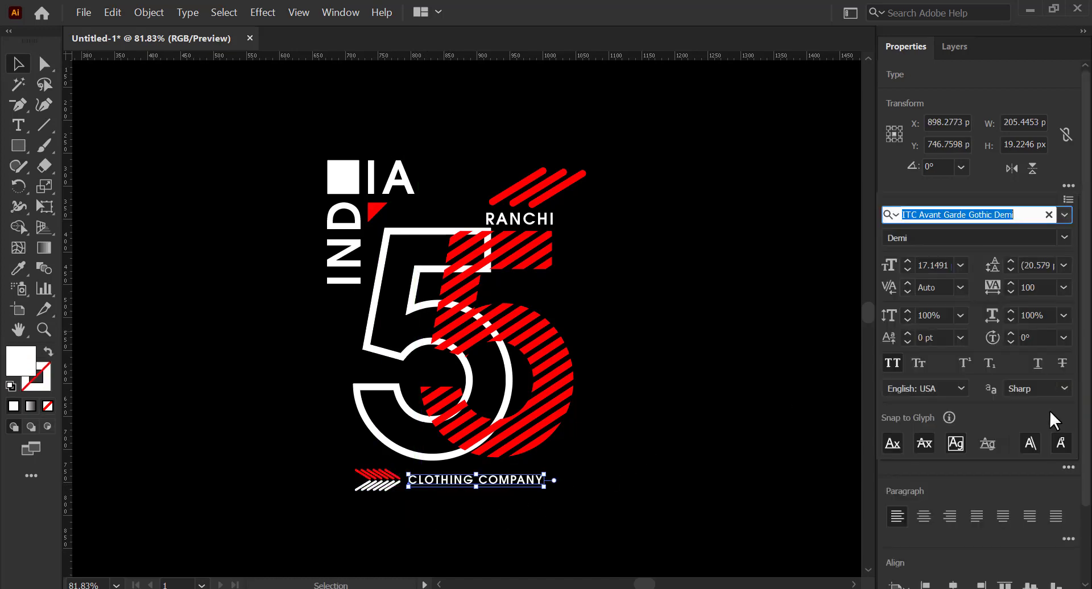
left_click(1064, 287)
left_click(1037, 369)
left_click_drag(526, 486, 547, 516)
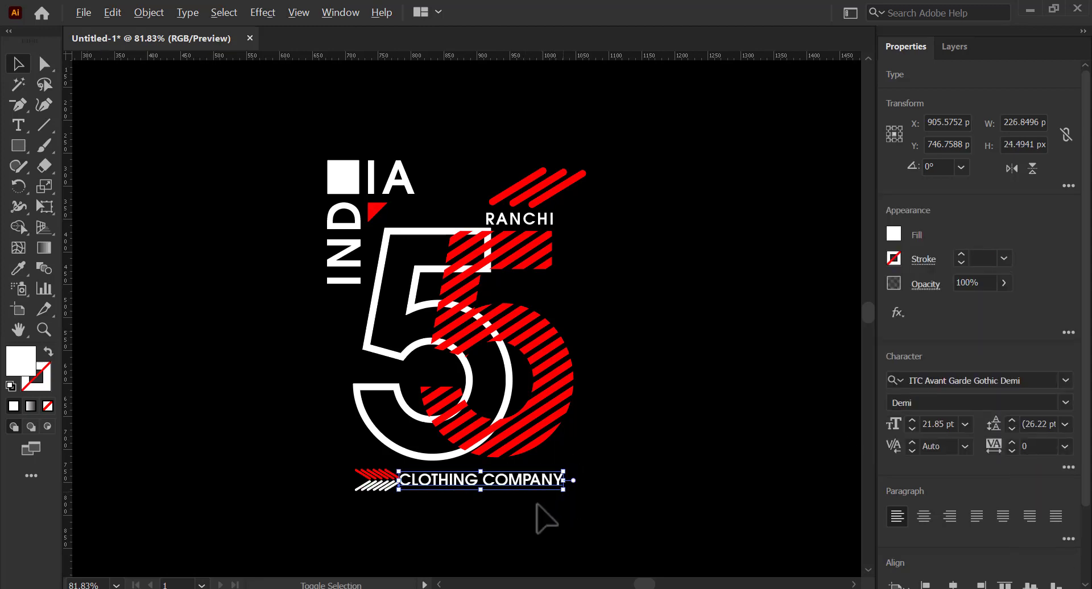
- Shrink the CLOTHING COMPANY text and the small arrow pattern slightly, leaving a small gap between them beneath the 5s
left_click(530, 491)
mouse_move(582, 472)
left_mouse_down()
mouse_move(610, 471)
mouse_move(593, 490)
left_mouse_up()
left_click(581, 485)
left_click(583, 493)
left_click(400, 484)
left_click_drag(384, 490, 433, 485)
left_click(398, 508)
left_click(519, 498)
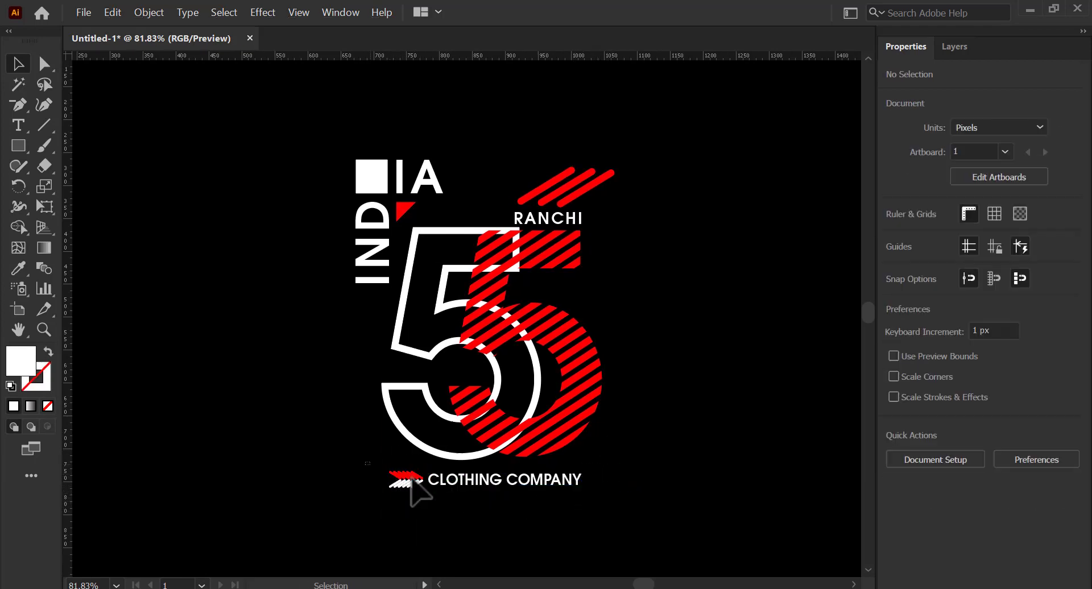
- Group the small arrow pattern and CLOTHING COMPANY with their centers vertically aligned, and enlarge the group to nearly span the 5s' width
left_click_drag(535, 506, 370, 464)
left_click(1030, 383)
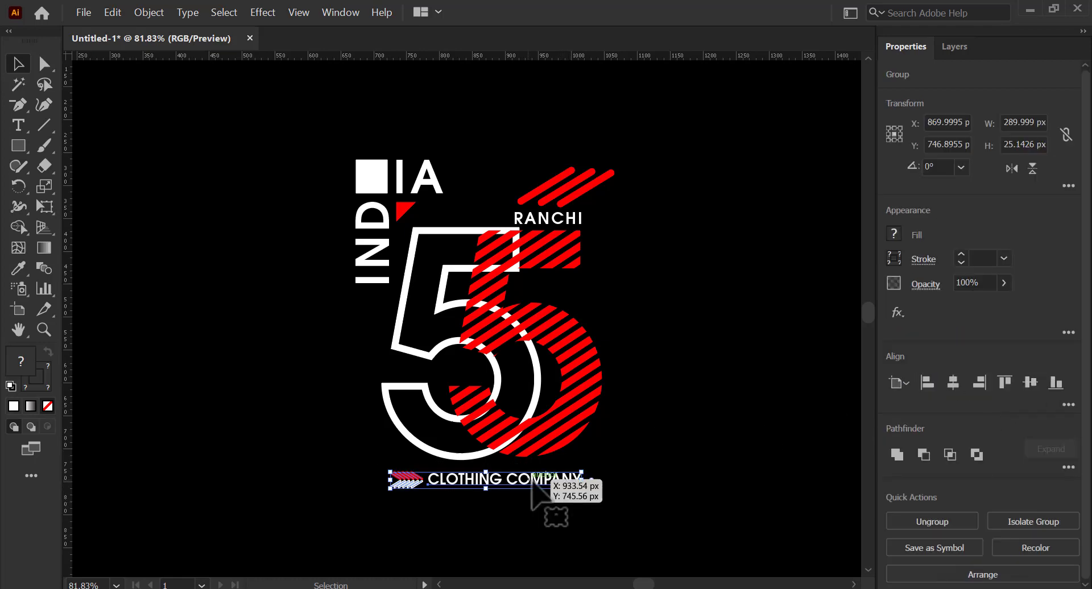
left_click_drag(535, 482, 527, 481)
left_click_drag(574, 488, 593, 491)
left_click(614, 475)
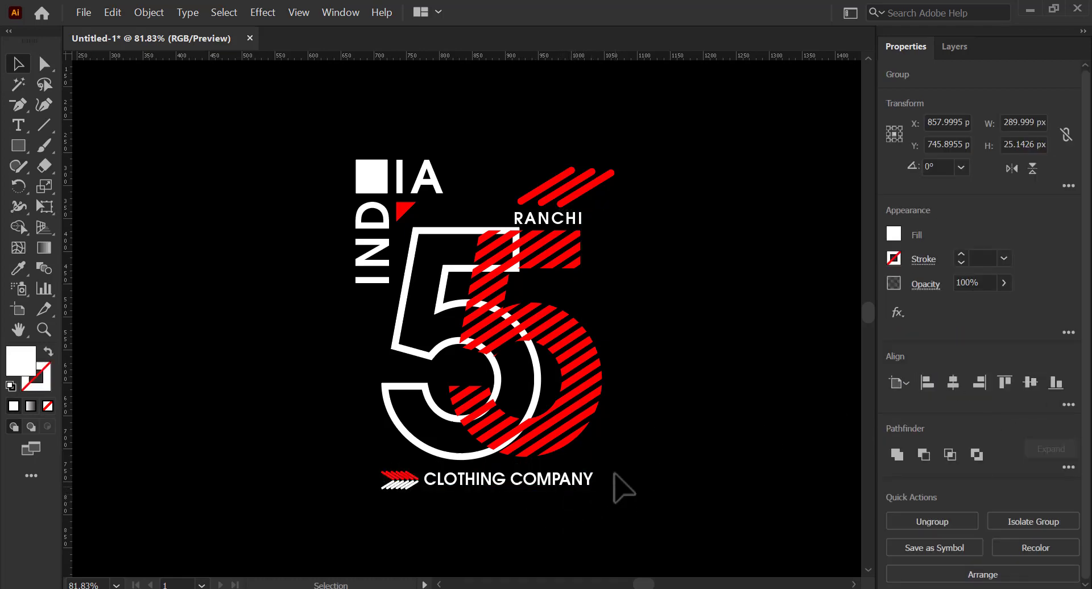
- Group all the logo artwork on the black background and scale the group up slightly
left_click_drag(606, 432, 569, 409)
key("z")
left_click_drag(698, 417, 549, 385)
key("v")
left_click_drag(398, 227, 566, 479)
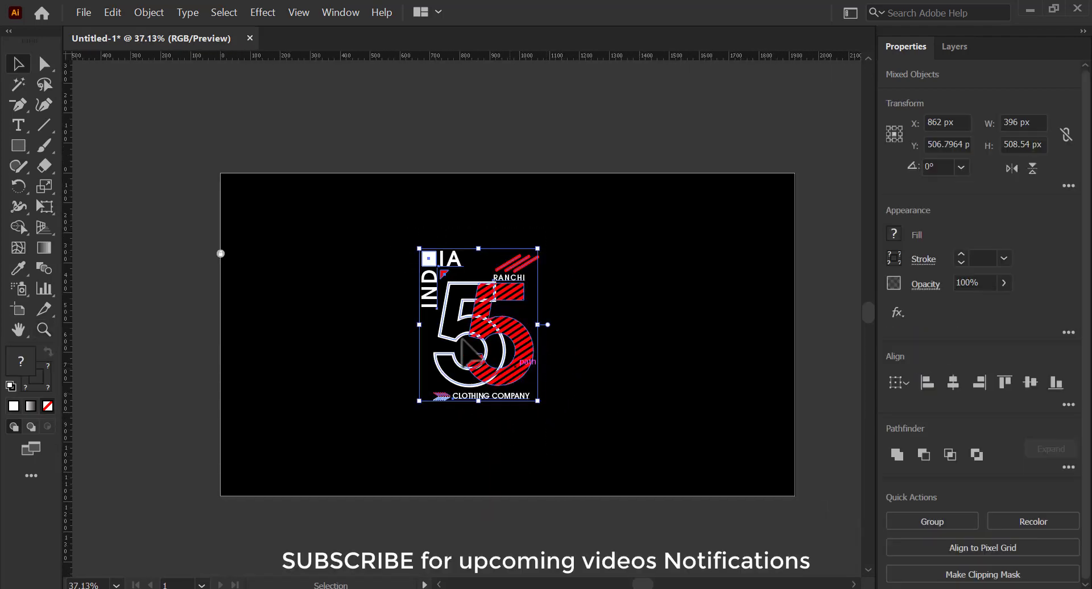
left_click(149, 12)
left_click(171, 73)
left_click_drag(538, 249, 555, 228)
- Center the grouped logo horizontally and vertically on the artboard and deselect it
left_click(953, 383)
left_click(1030, 383)
key("ctrl+h")
left_click(786, 380)
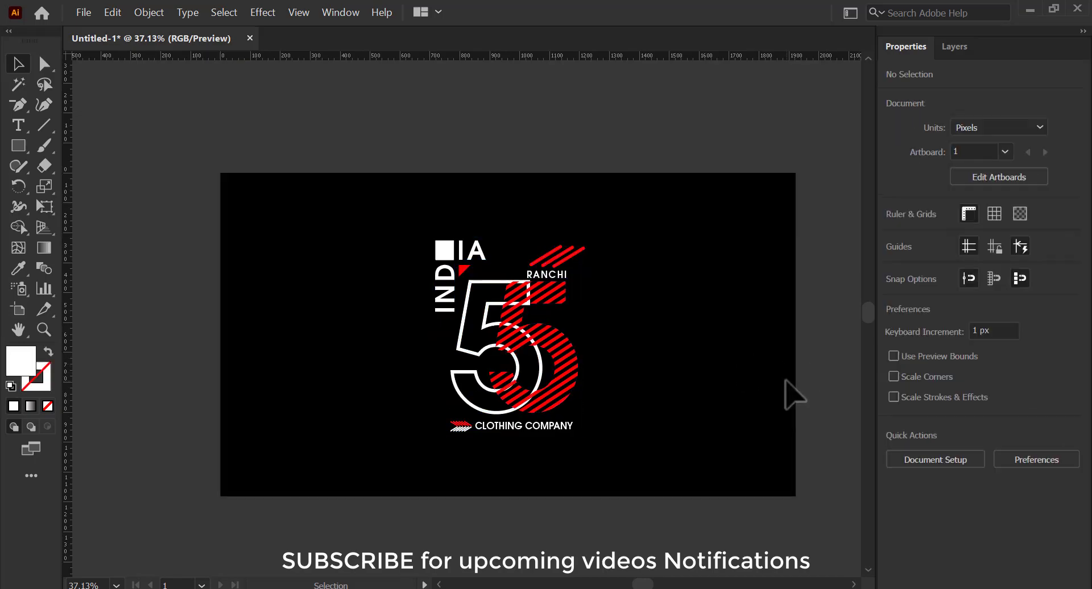